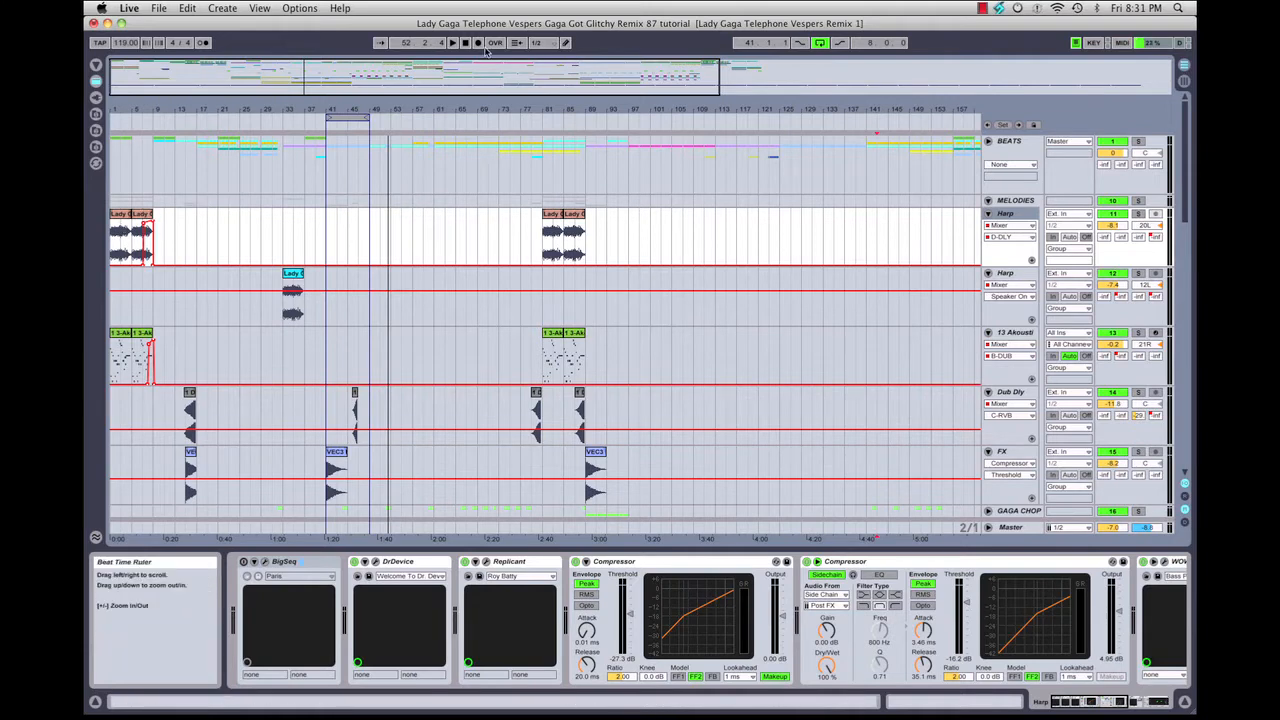
Play the arrangement from its beginning and review the DrDevice plug-in settings on the first Harp track.
double_click(465, 43)
key("space")
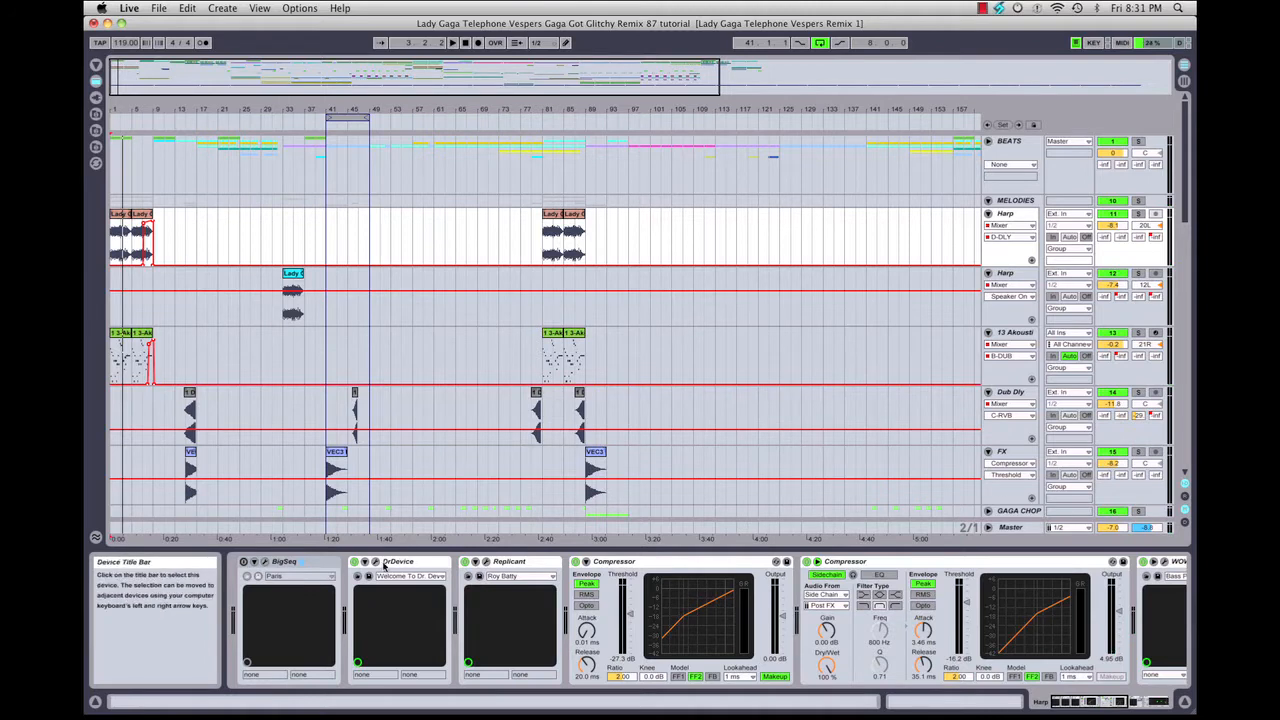
left_click(403, 563)
left_click(377, 563)
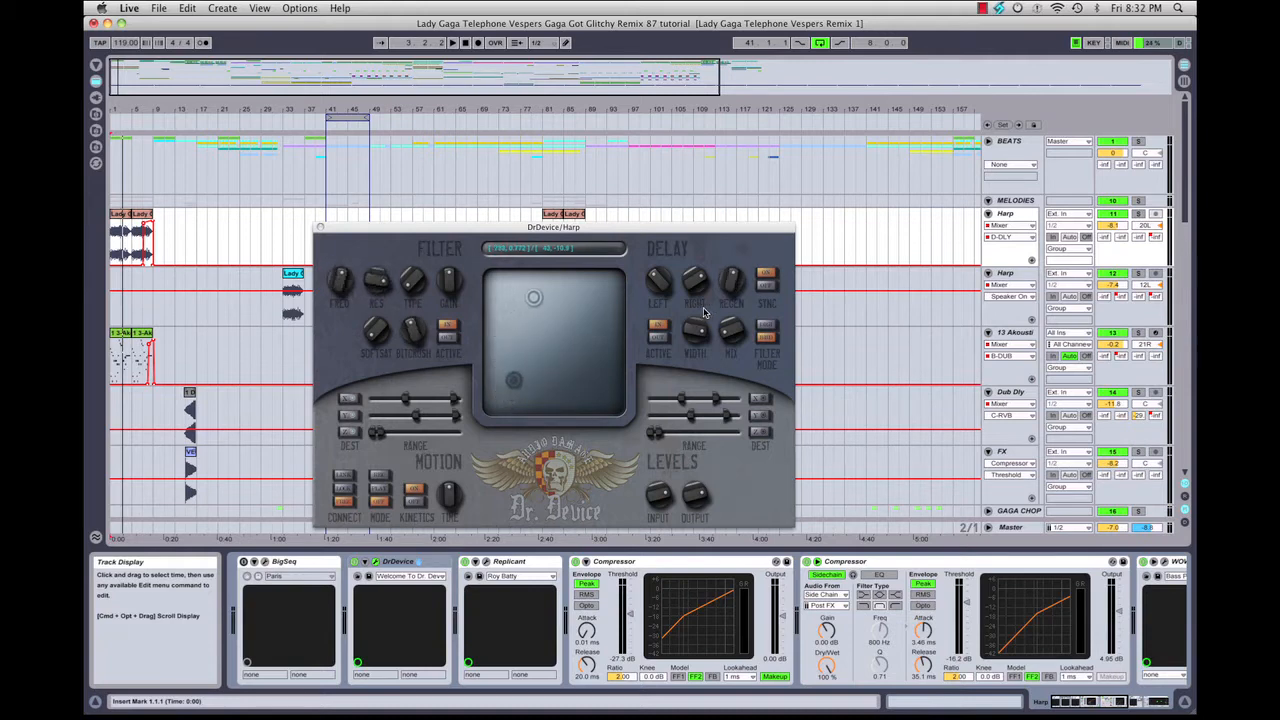
left_click(320, 228)
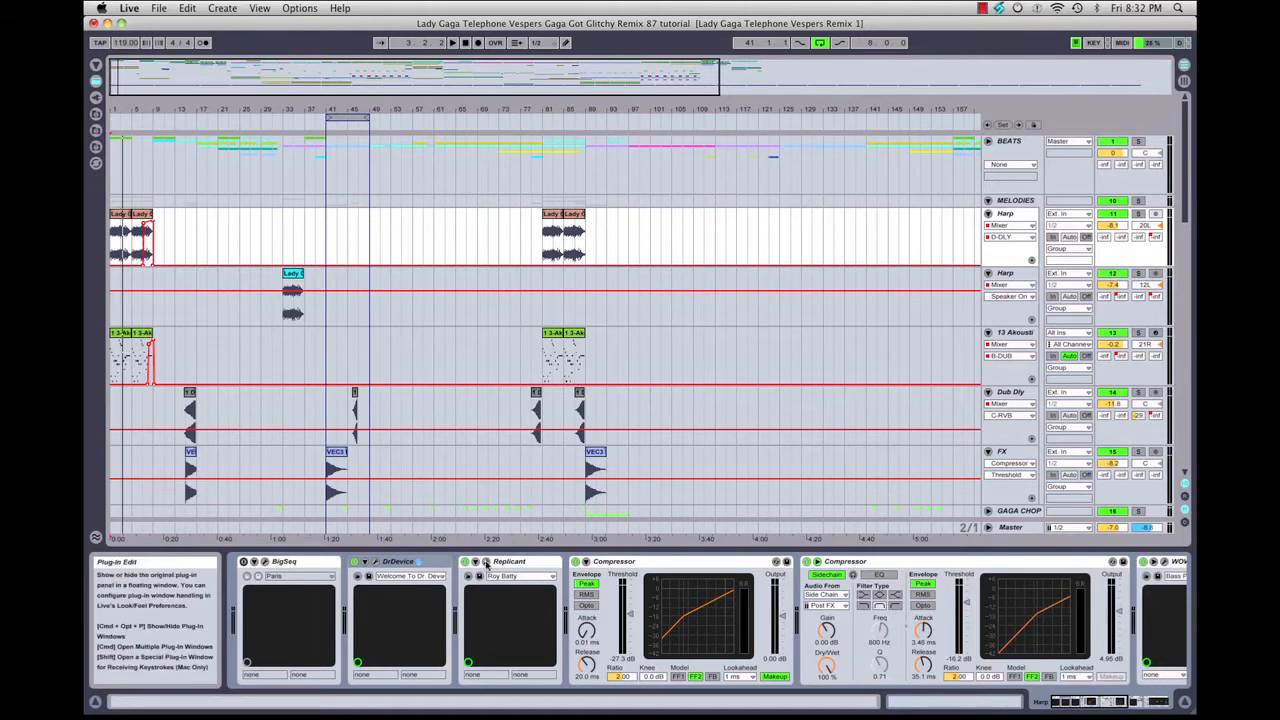
Open the first Harp track's Replicant plug-in window, review its looper, filter and motion settings, and close it.
left_click(487, 562)
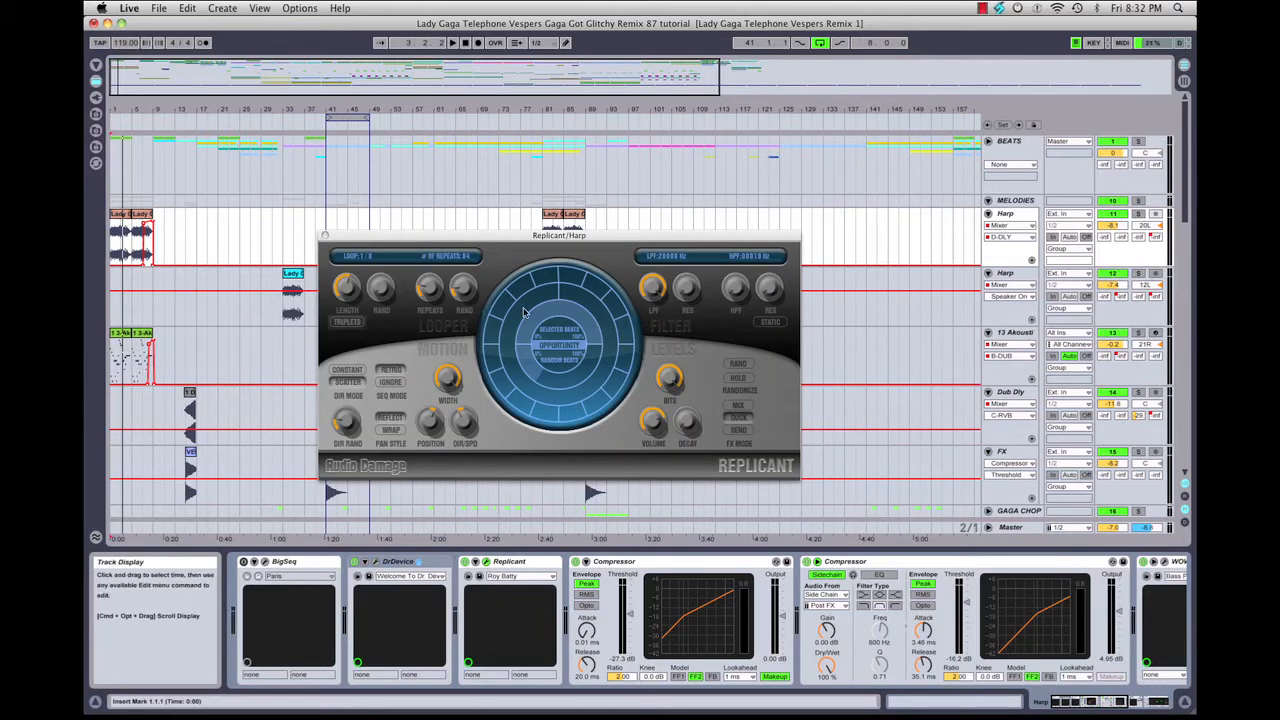
left_click_drag(557, 245, 519, 233)
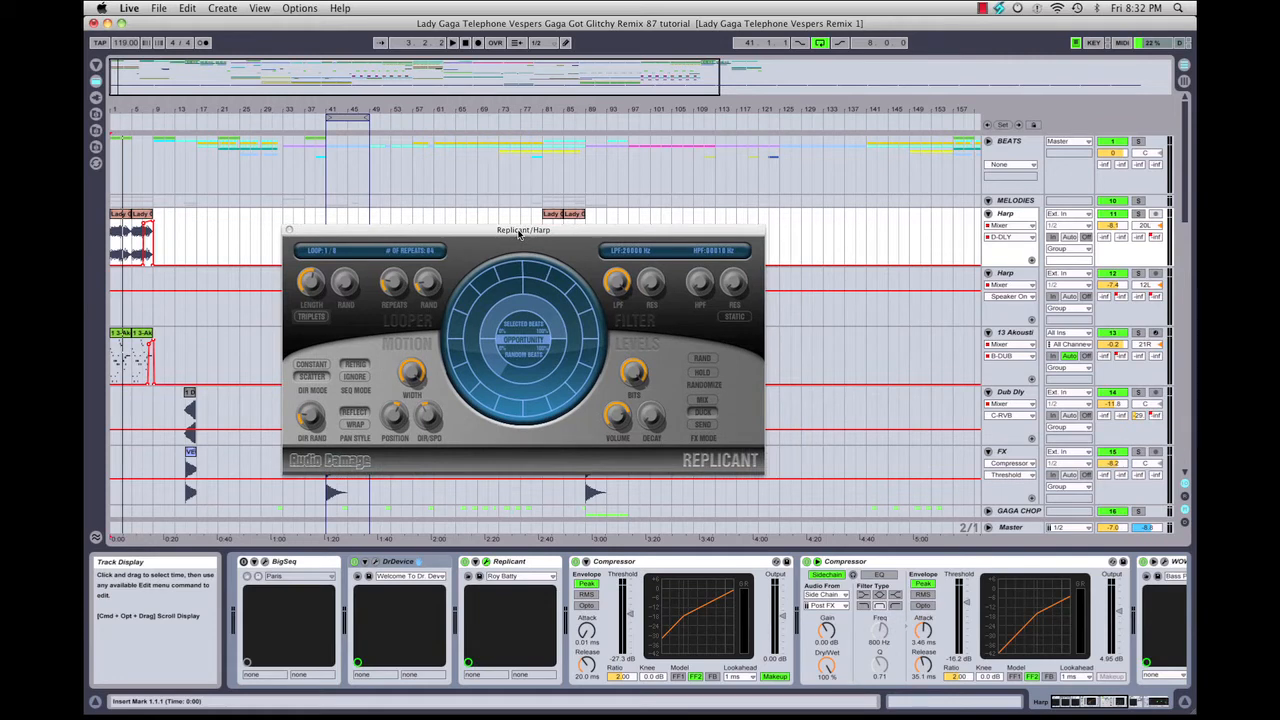
mouse_move(519, 233)
left_mouse_down()
mouse_move(559, 243)
mouse_move(530, 219)
left_mouse_up()
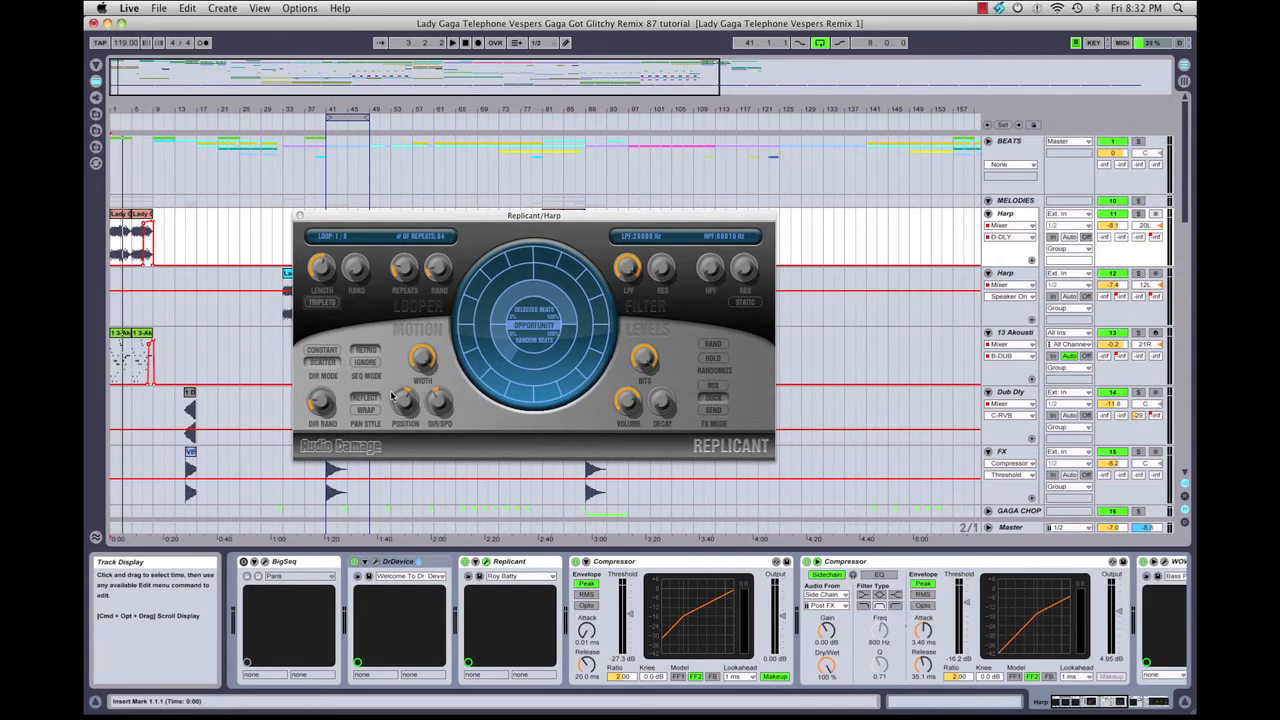
left_click(300, 216)
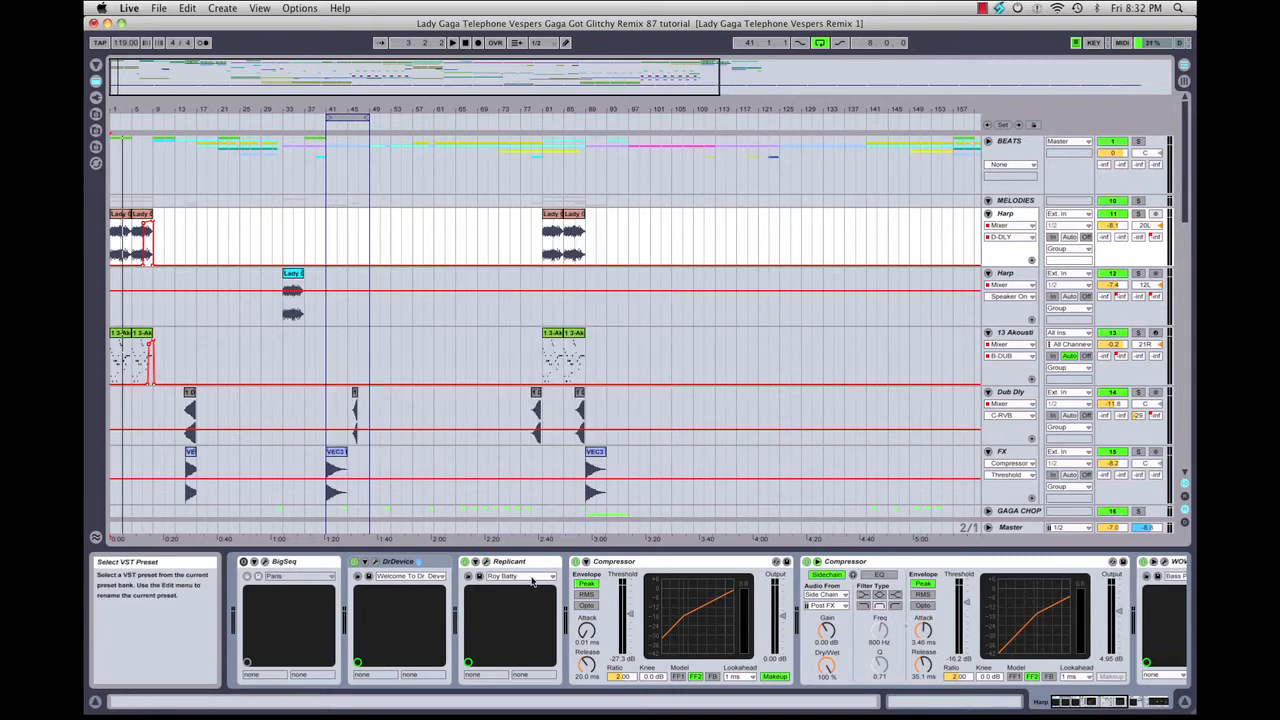
Review the two Compressors and the WOW plug-in further along the first Harp track's effect chain.
left_click(661, 565)
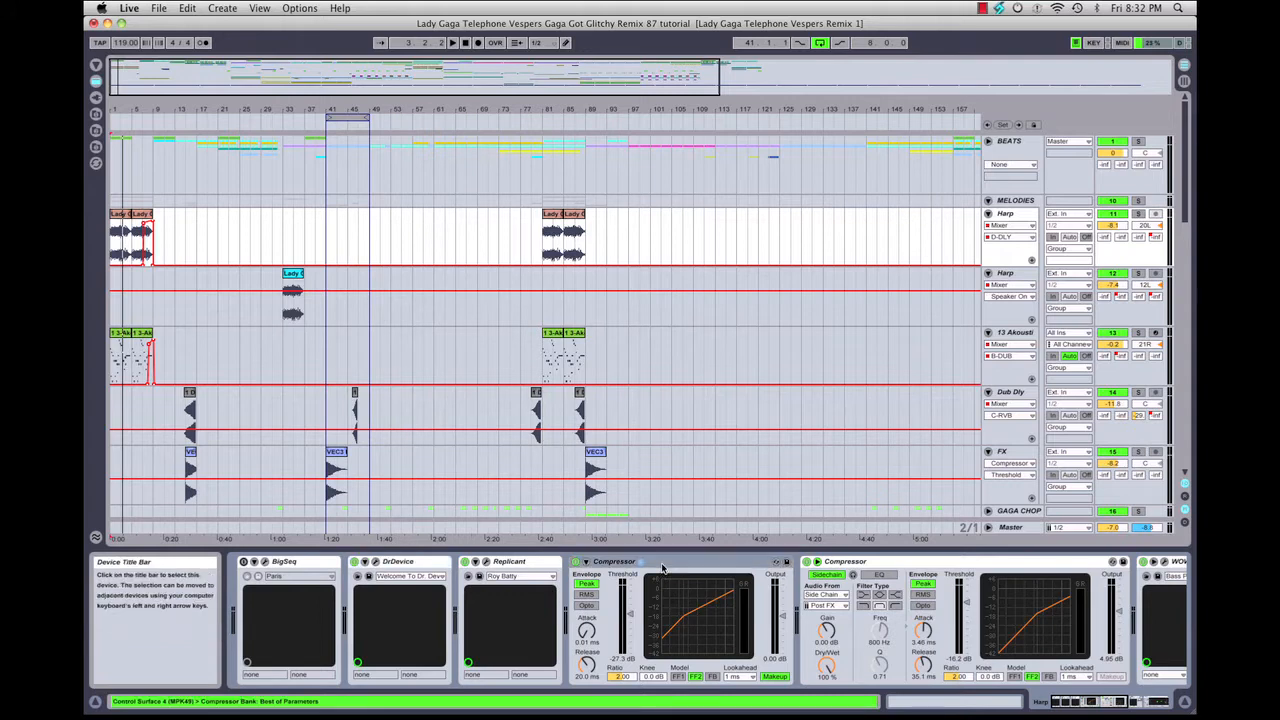
left_click(895, 566)
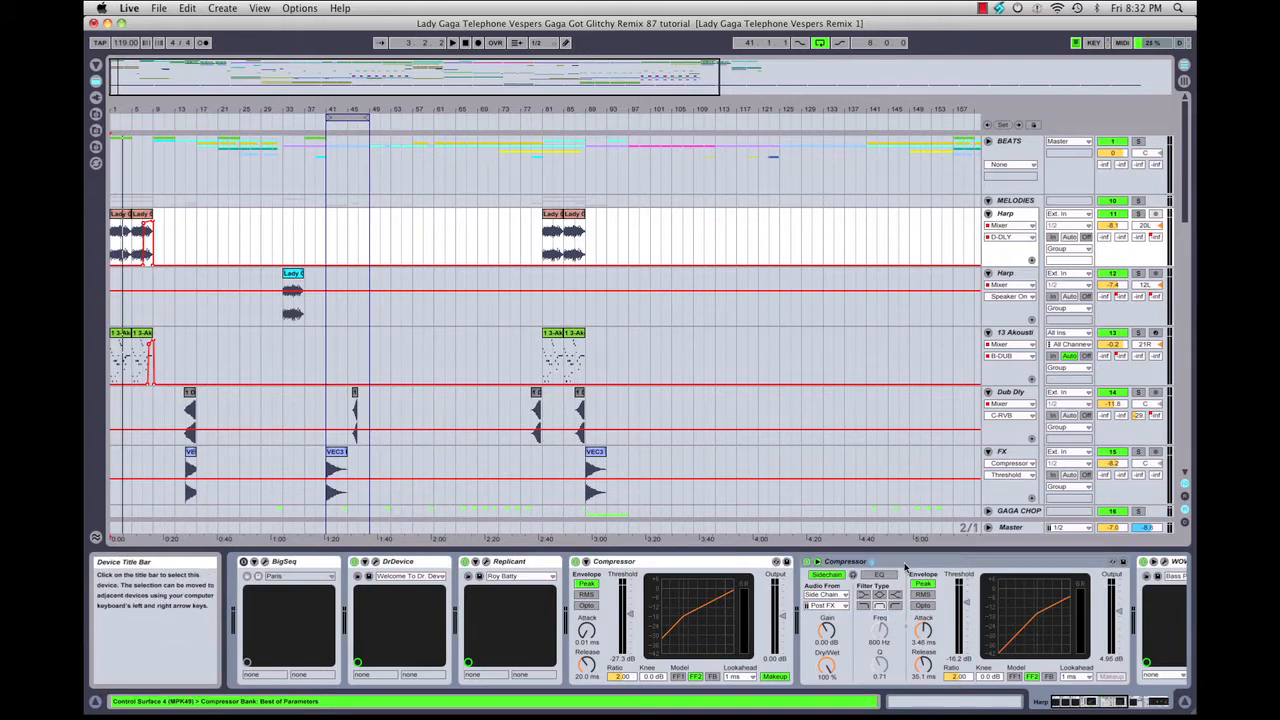
scroll(882, 585, "right", 10)
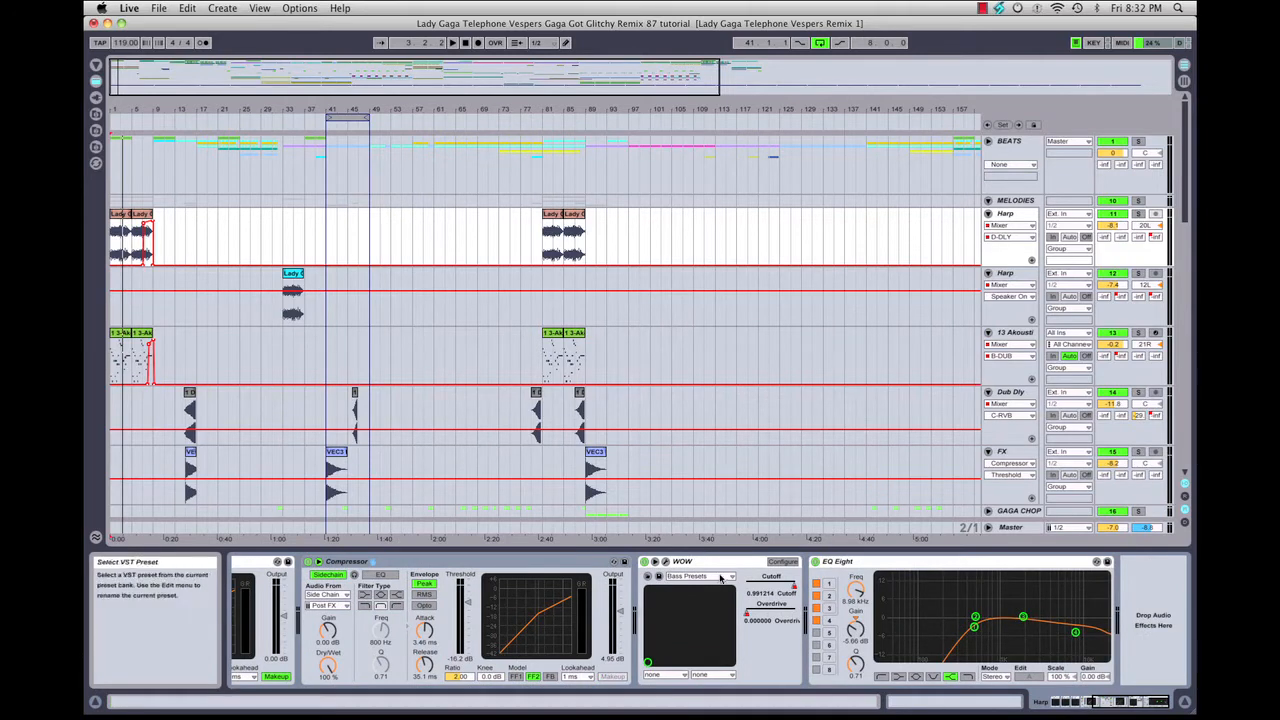
left_click(666, 563)
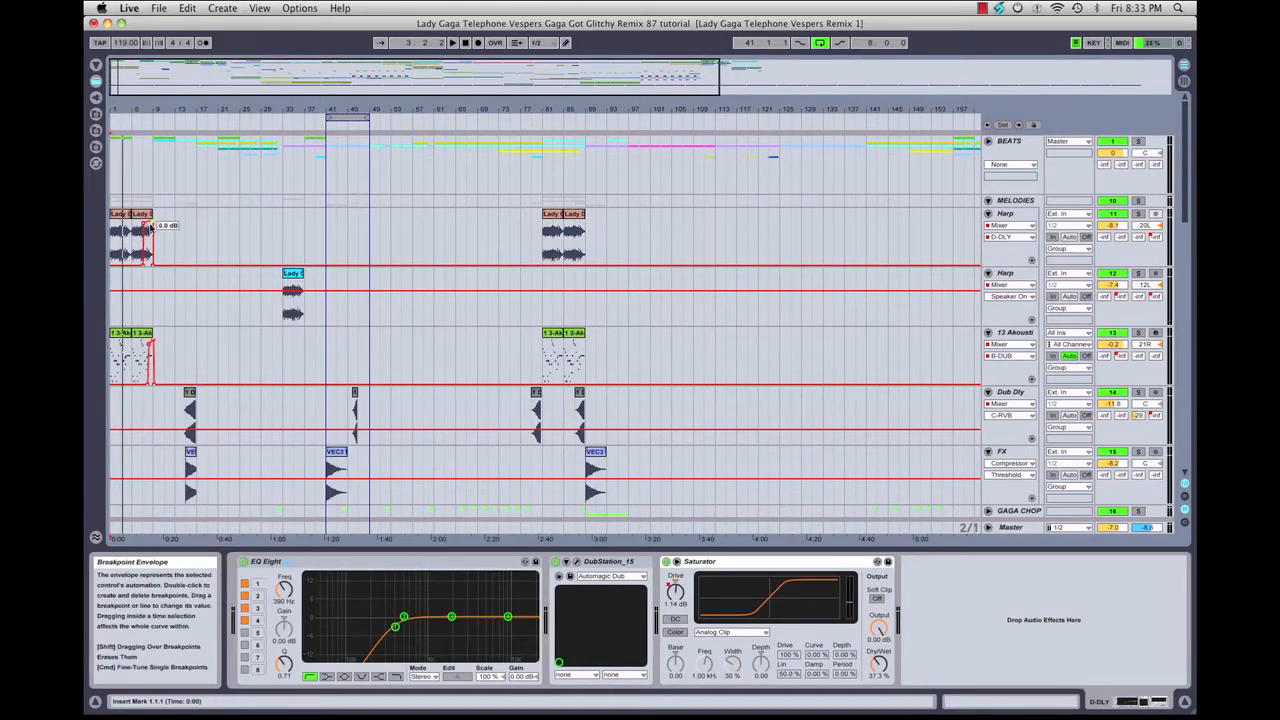
Review the D DLY return track's effects in Session View, including the DubStation_15 window, and return to the arrangement.
key("Tab")
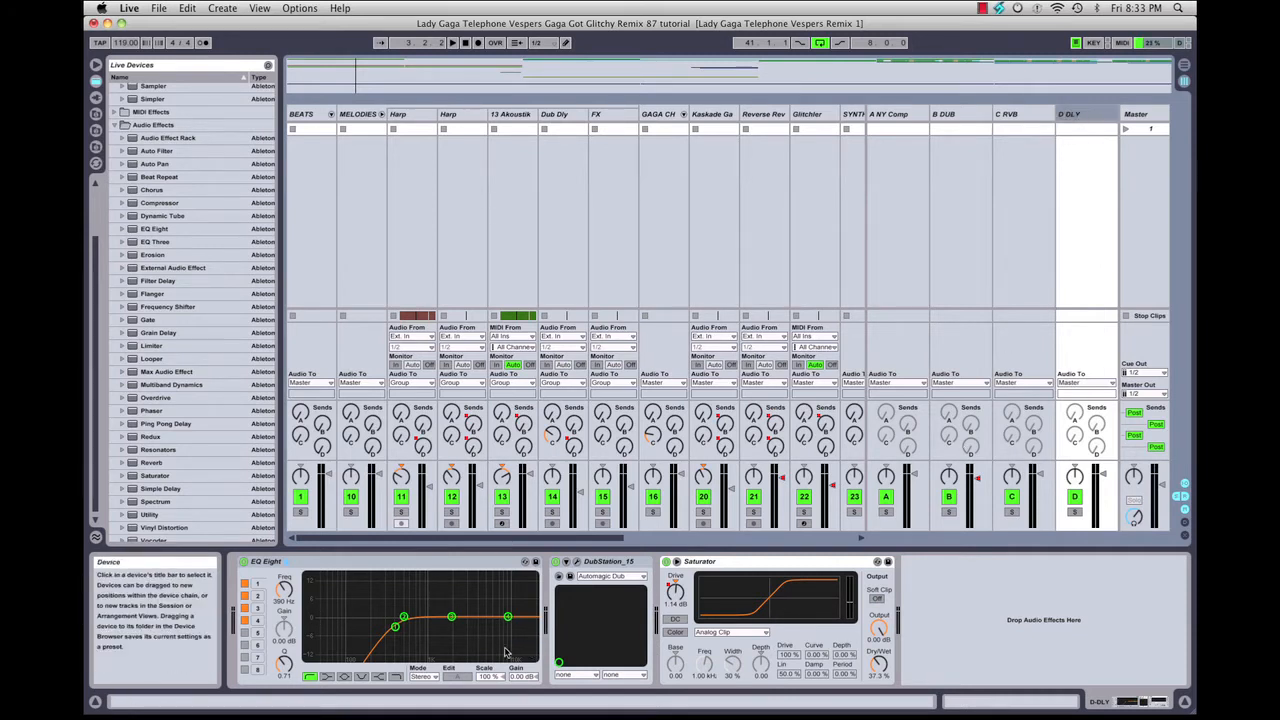
left_click(576, 566)
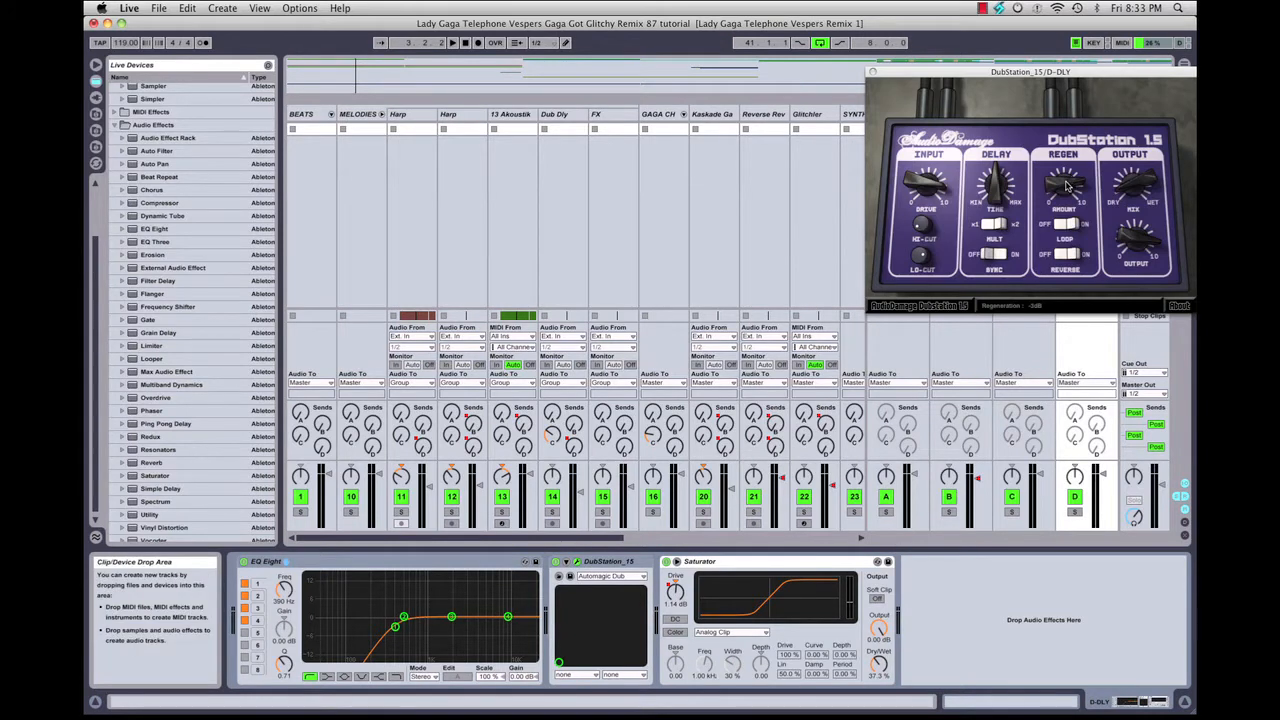
left_click(873, 72)
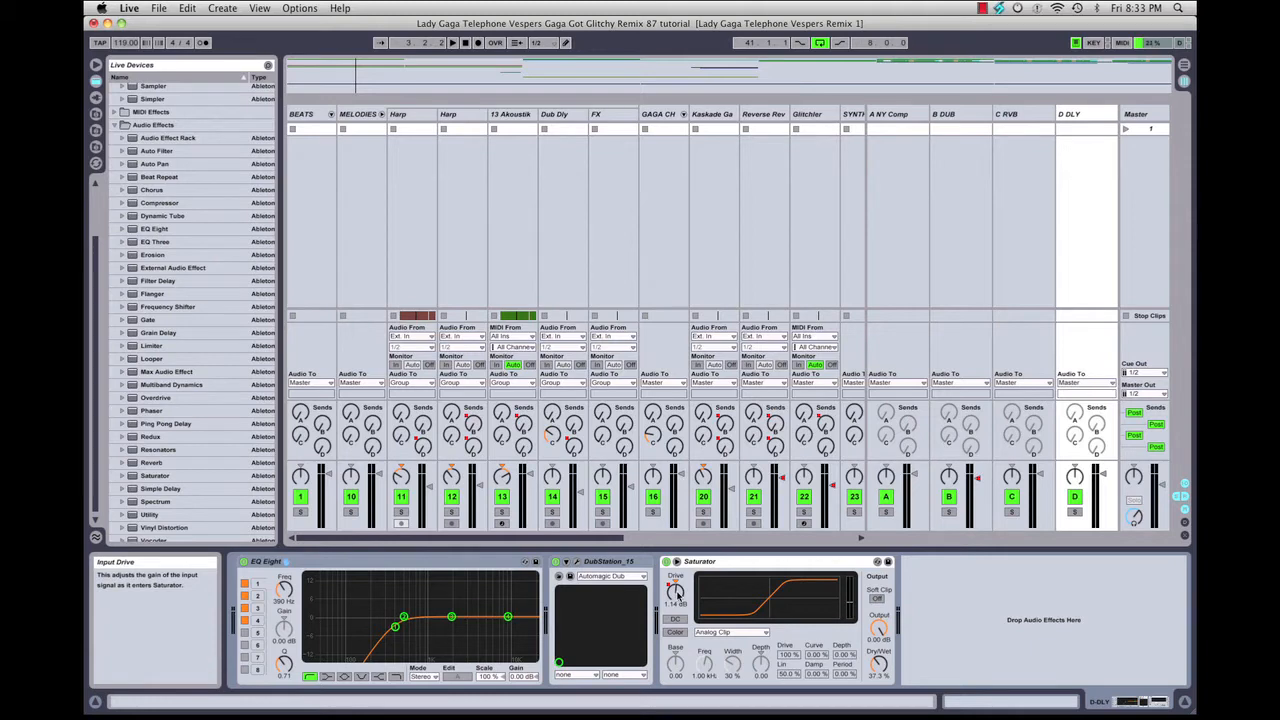
key("Tab")
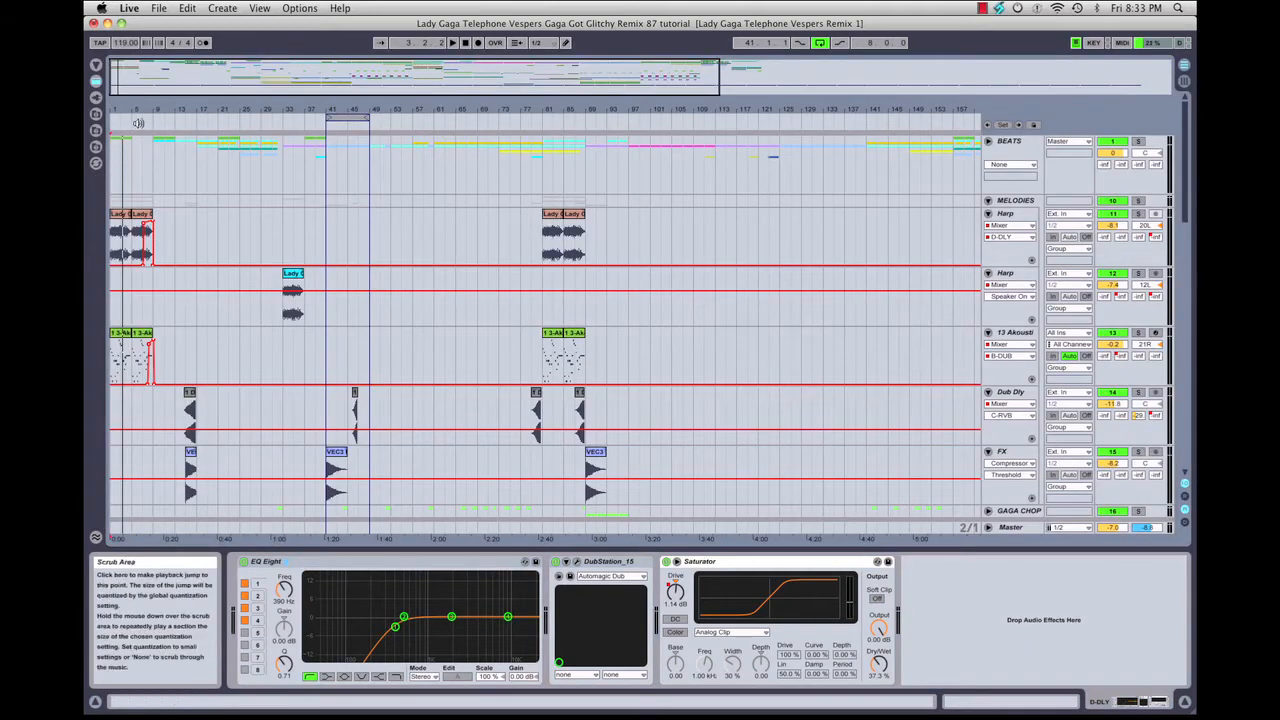
Solo the first Harp track and audition its delayed ending from about bar 5.
left_click(138, 121)
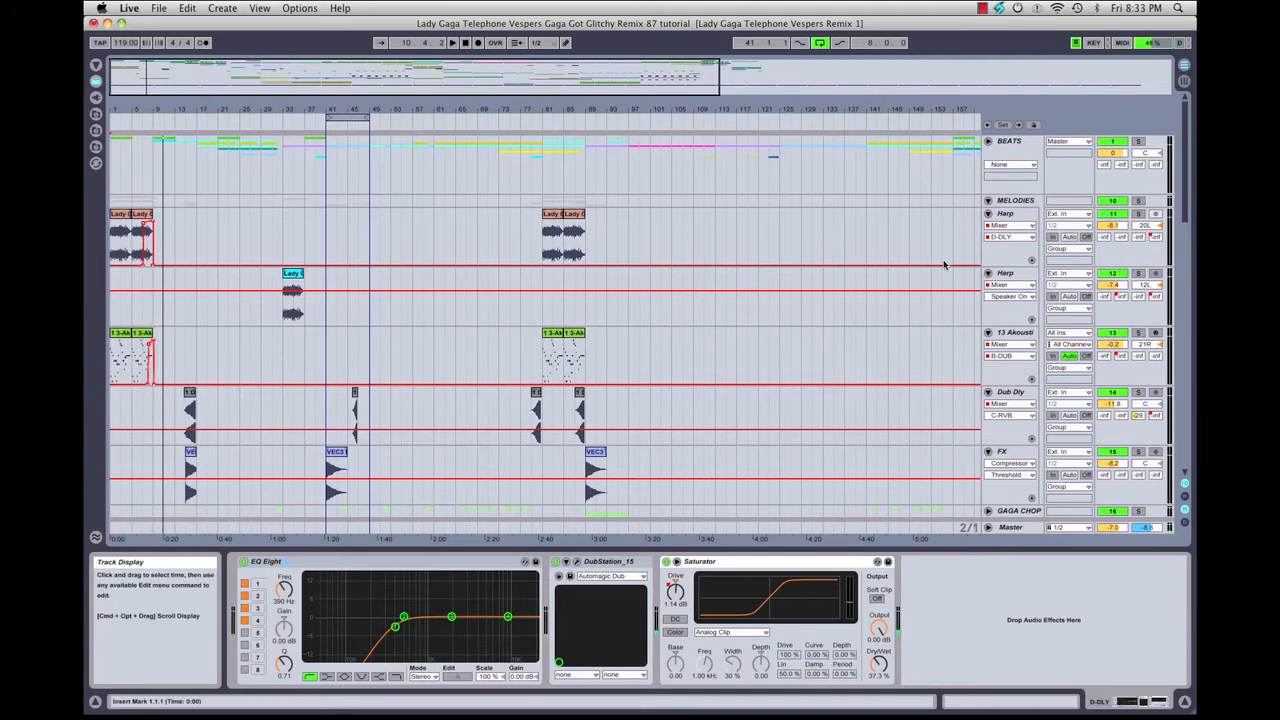
left_click(1139, 216)
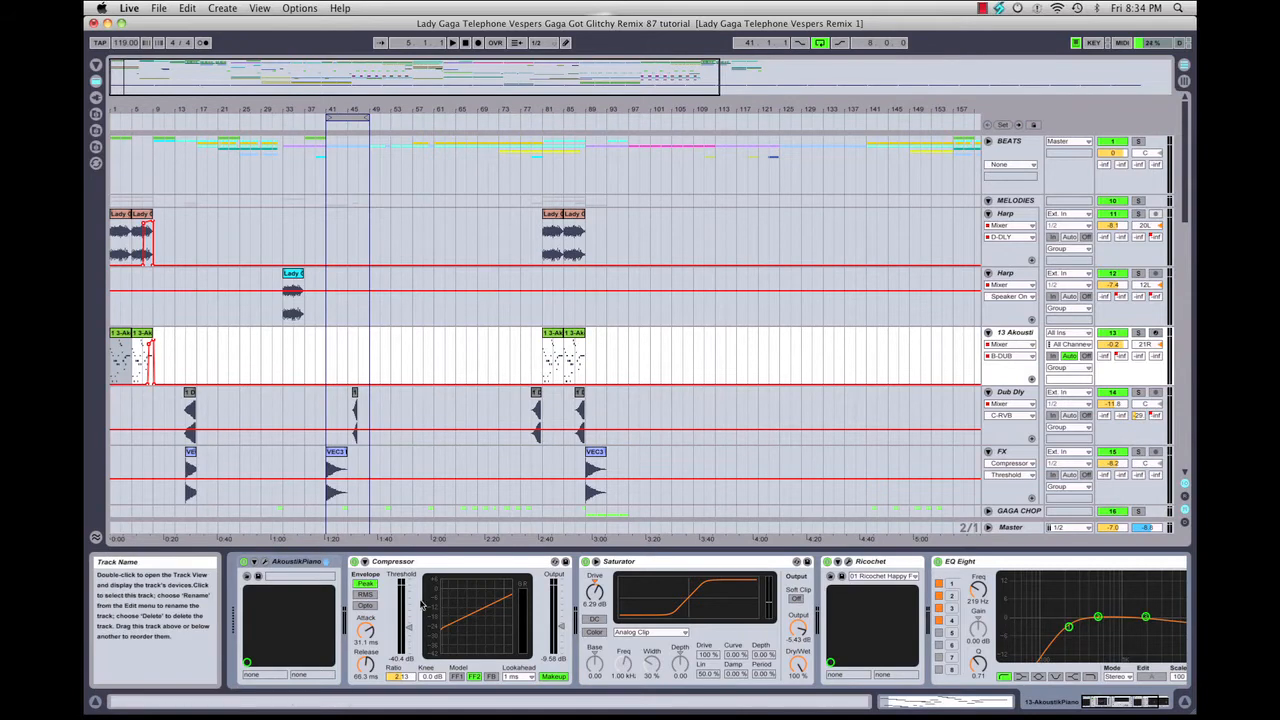
Review the AkoustikPiano instrument window, and solo its track to play the piano part from the start.
left_click(264, 562)
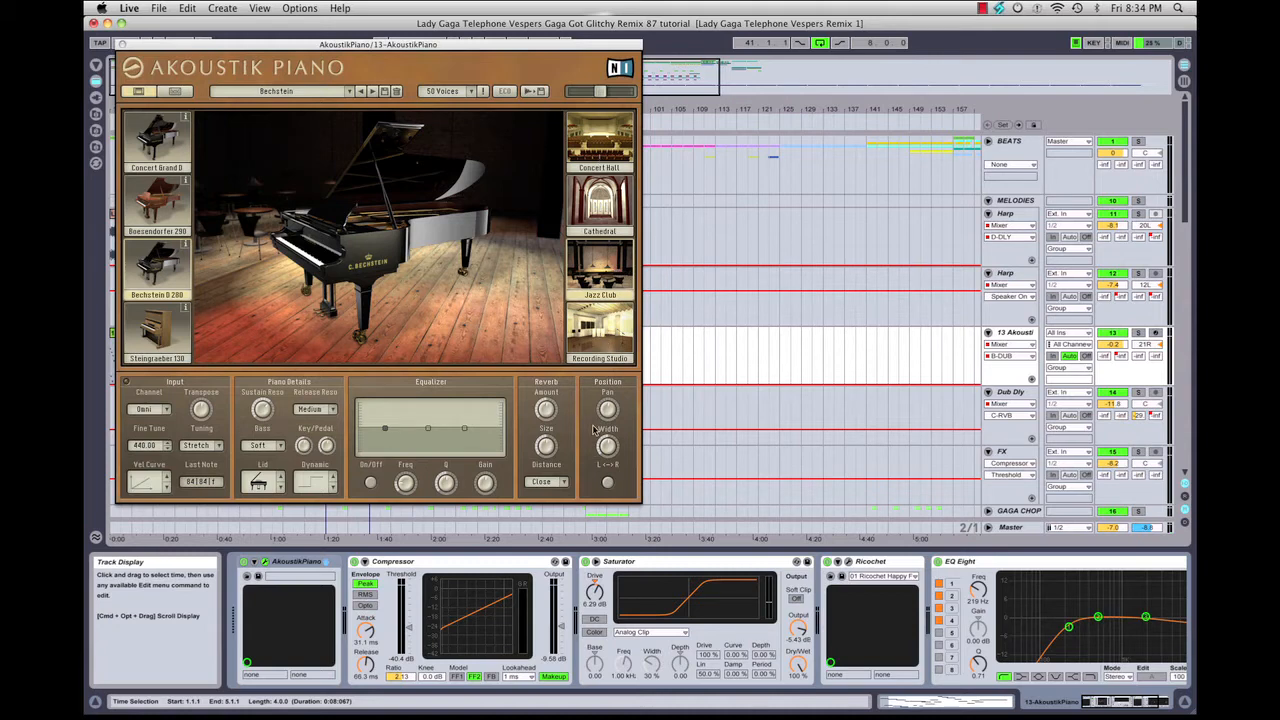
left_click(122, 45)
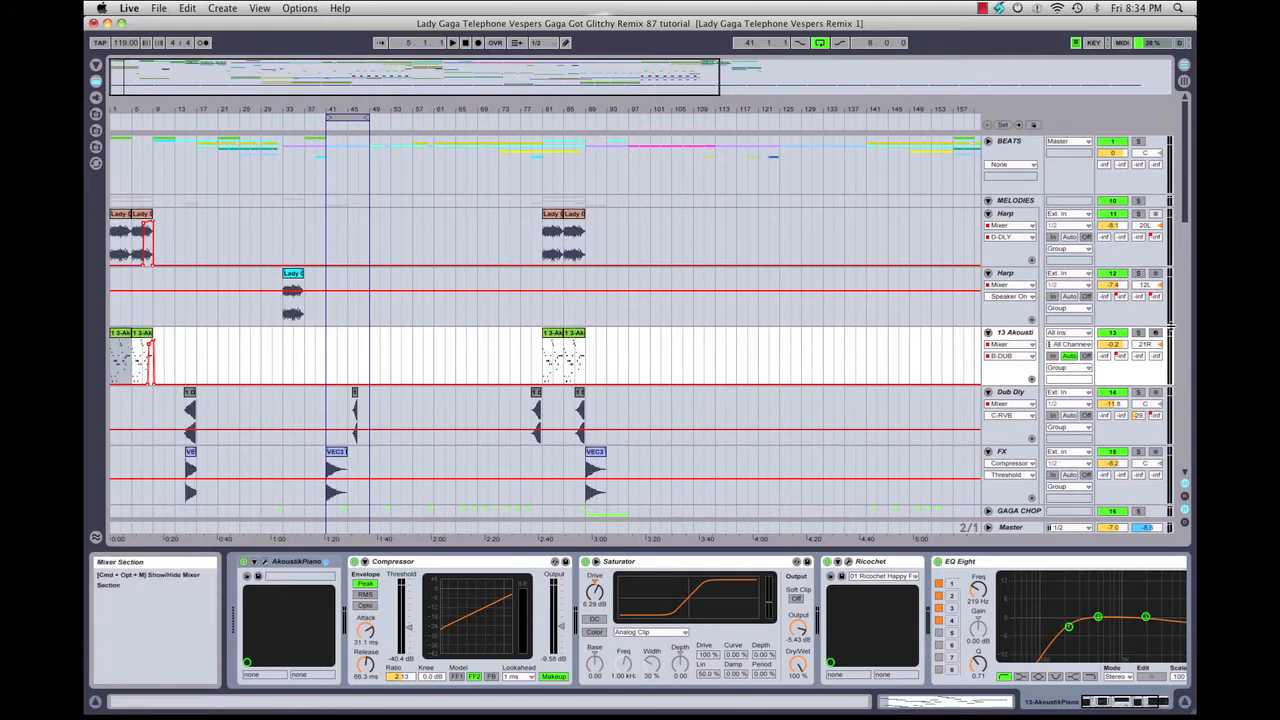
left_click(1138, 333)
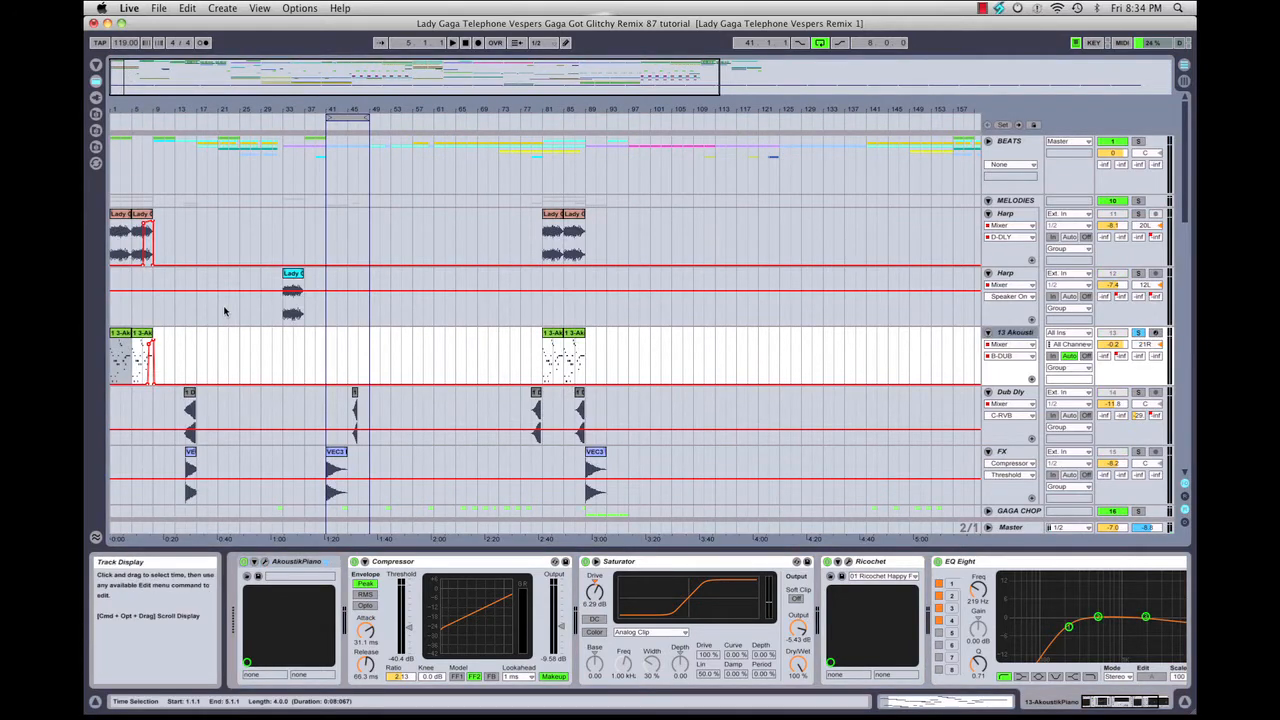
left_click(465, 43)
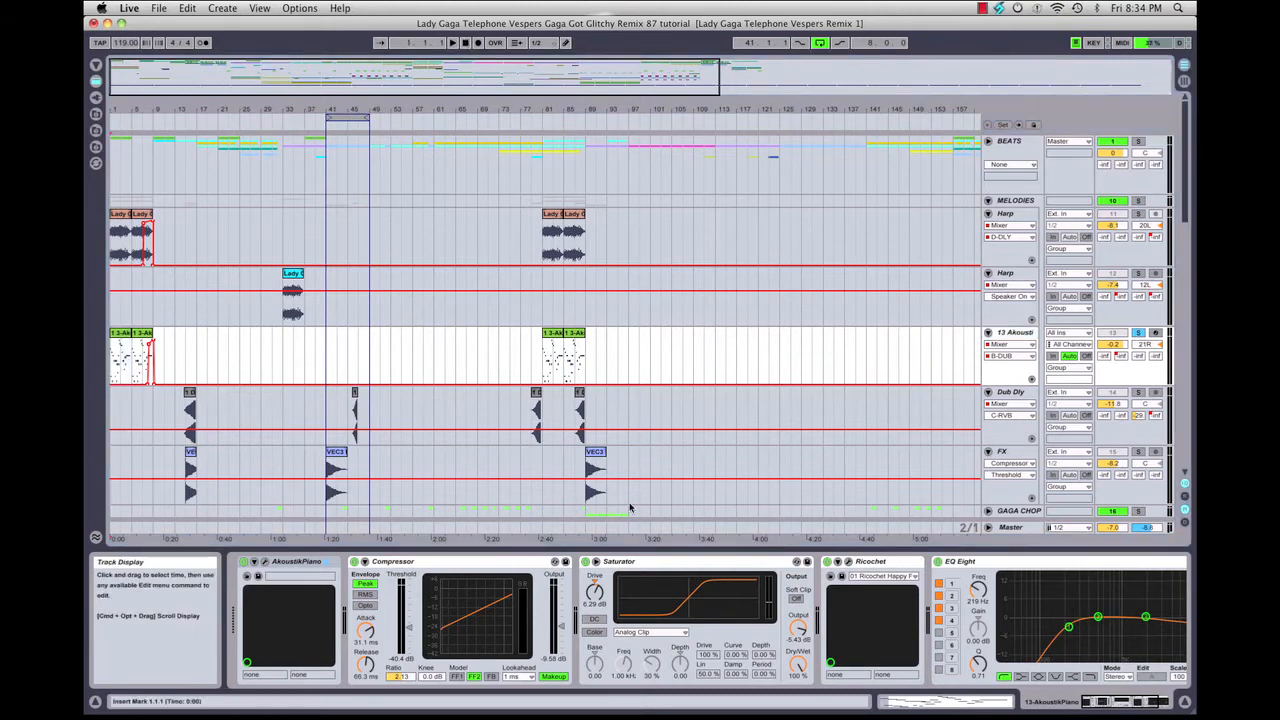
key("space")
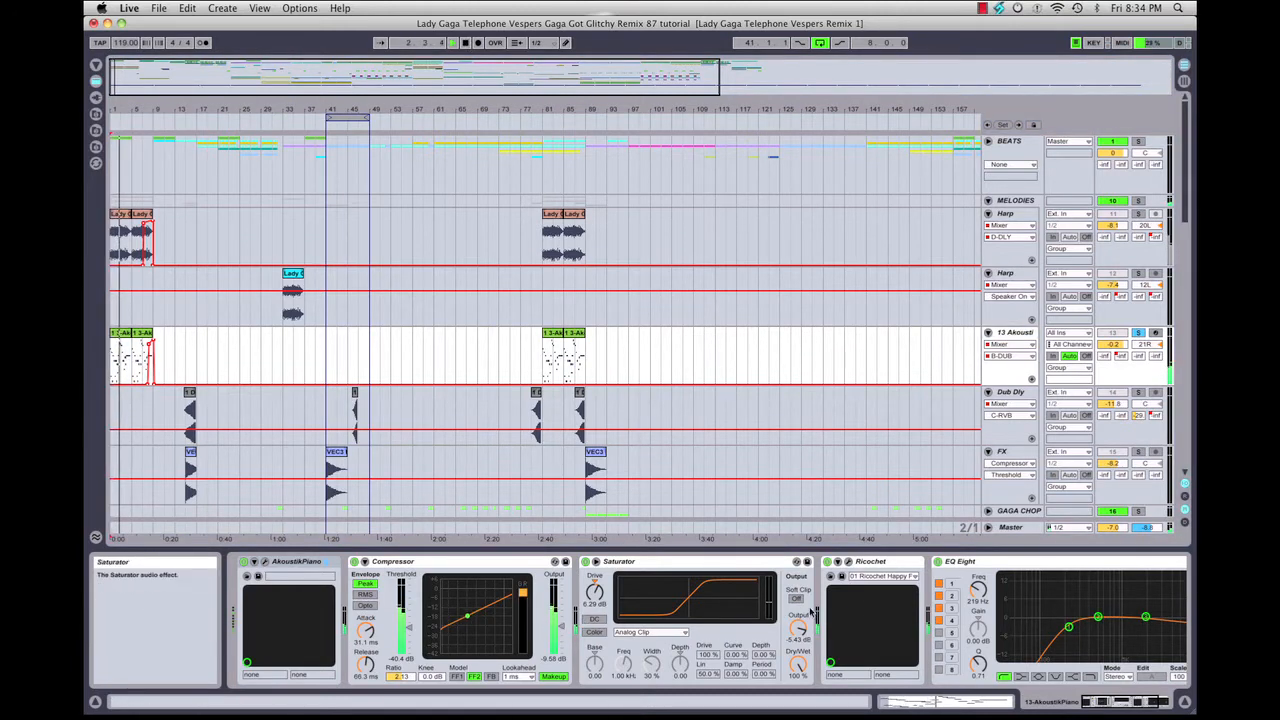
Open the Ricochet plug-in window on the piano track, review its delay taps, and close it.
scroll(770, 614, "right", 3)
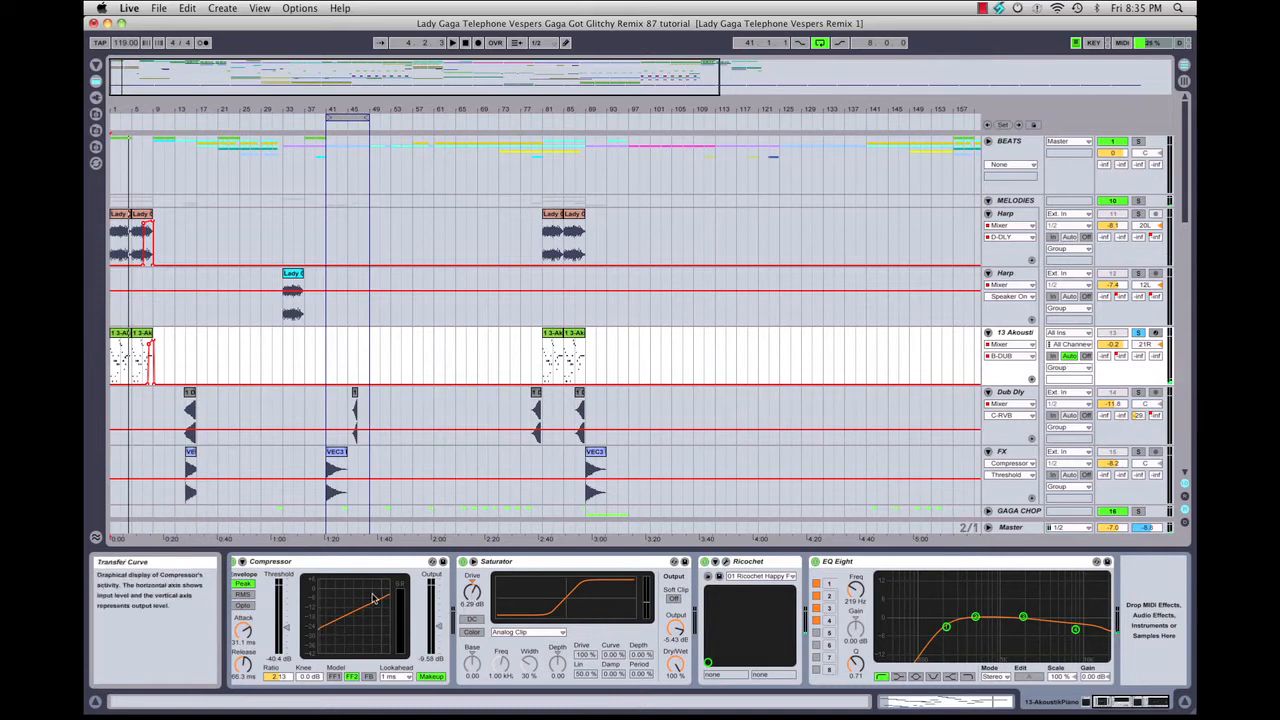
left_click(727, 562)
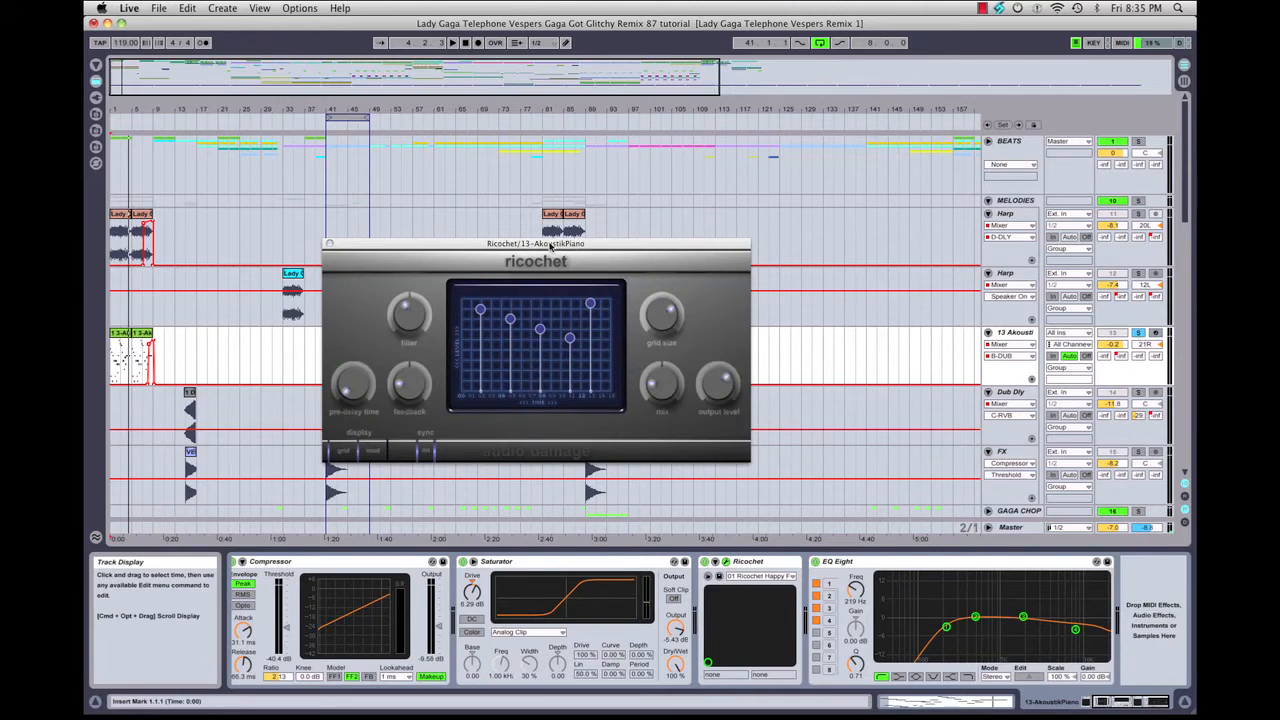
mouse_move(550, 245)
left_mouse_down()
mouse_move(505, 244)
mouse_move(568, 244)
left_mouse_up()
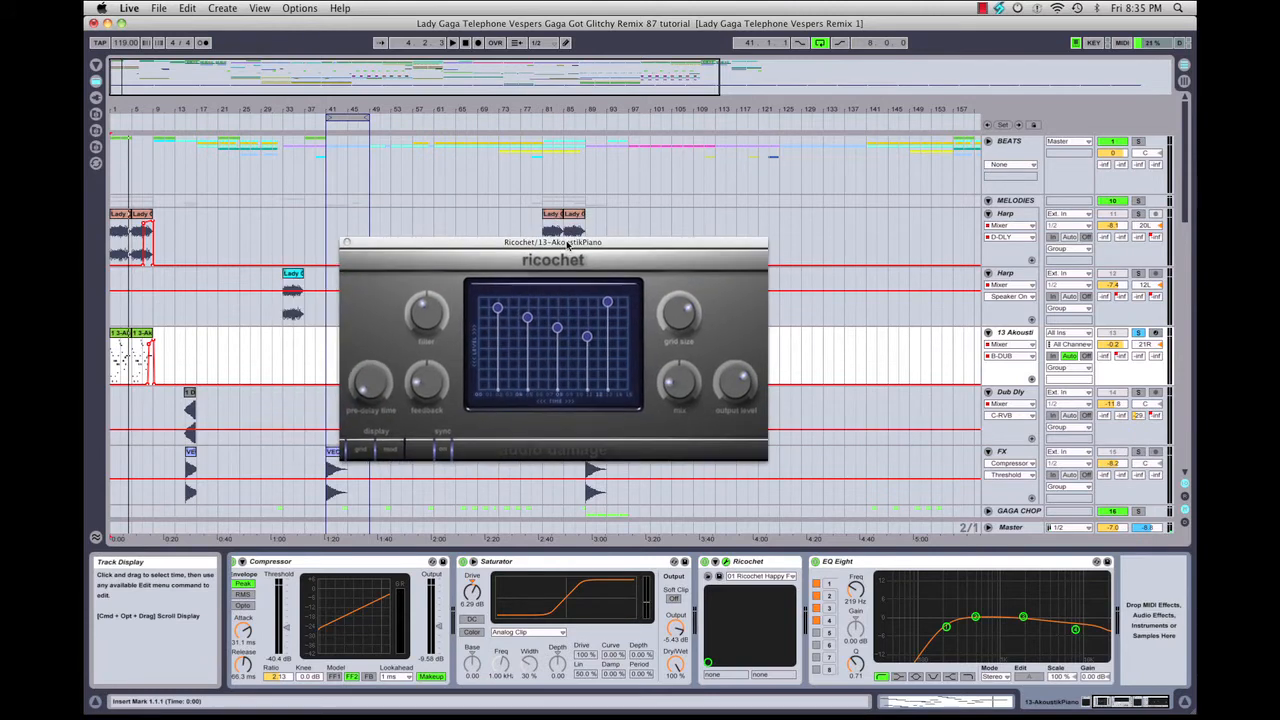
left_click(347, 243)
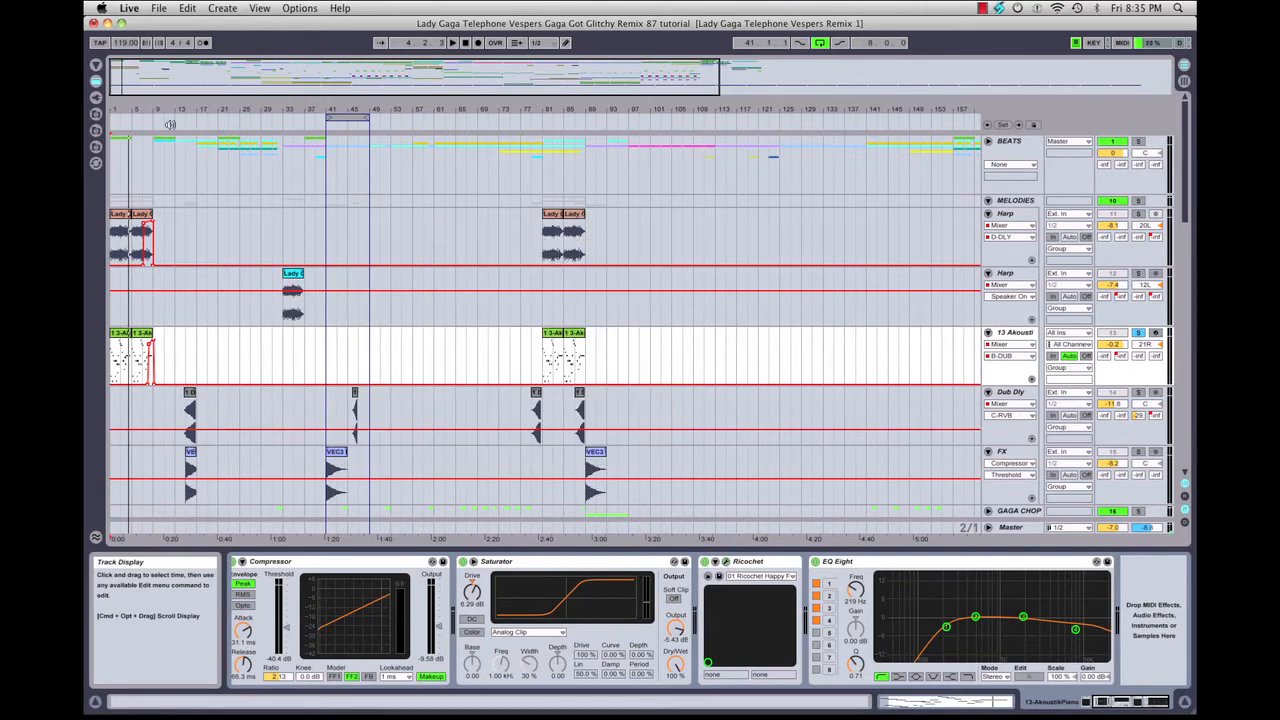
Select the clip at bar 33 on the second Harp track and review the D DLY return track's effects.
left_click(168, 125)
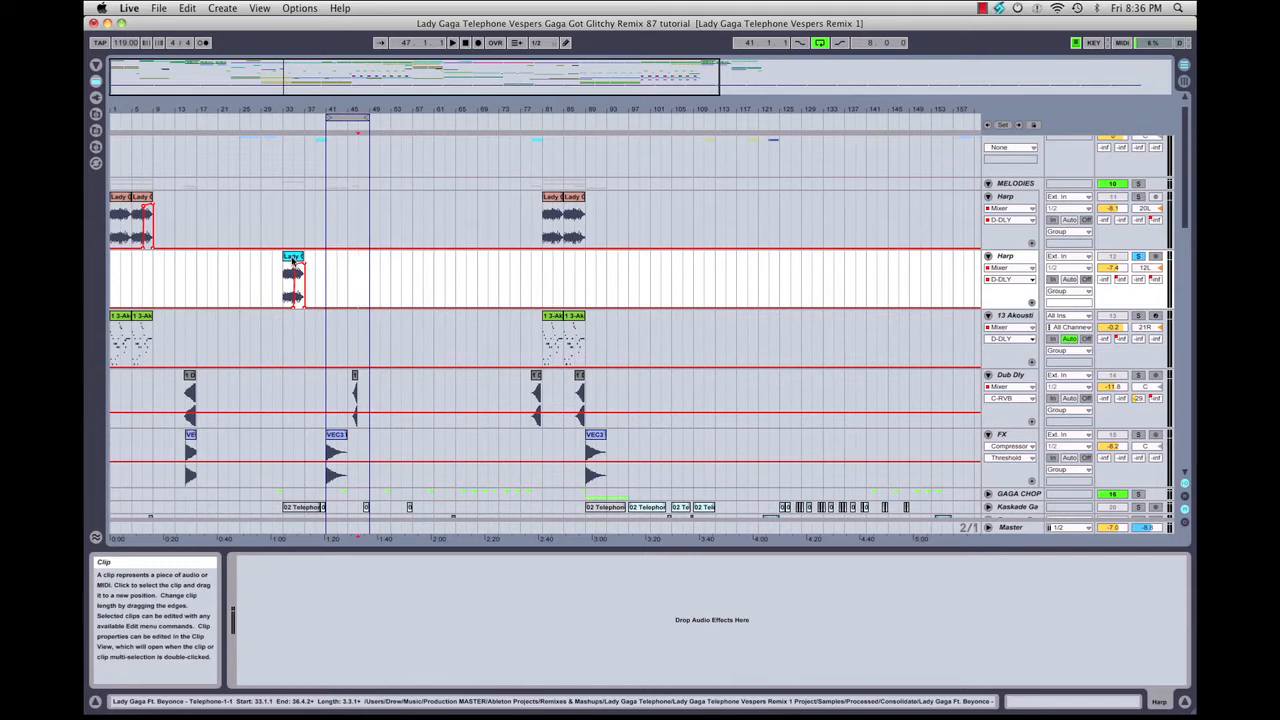
left_click(291, 256)
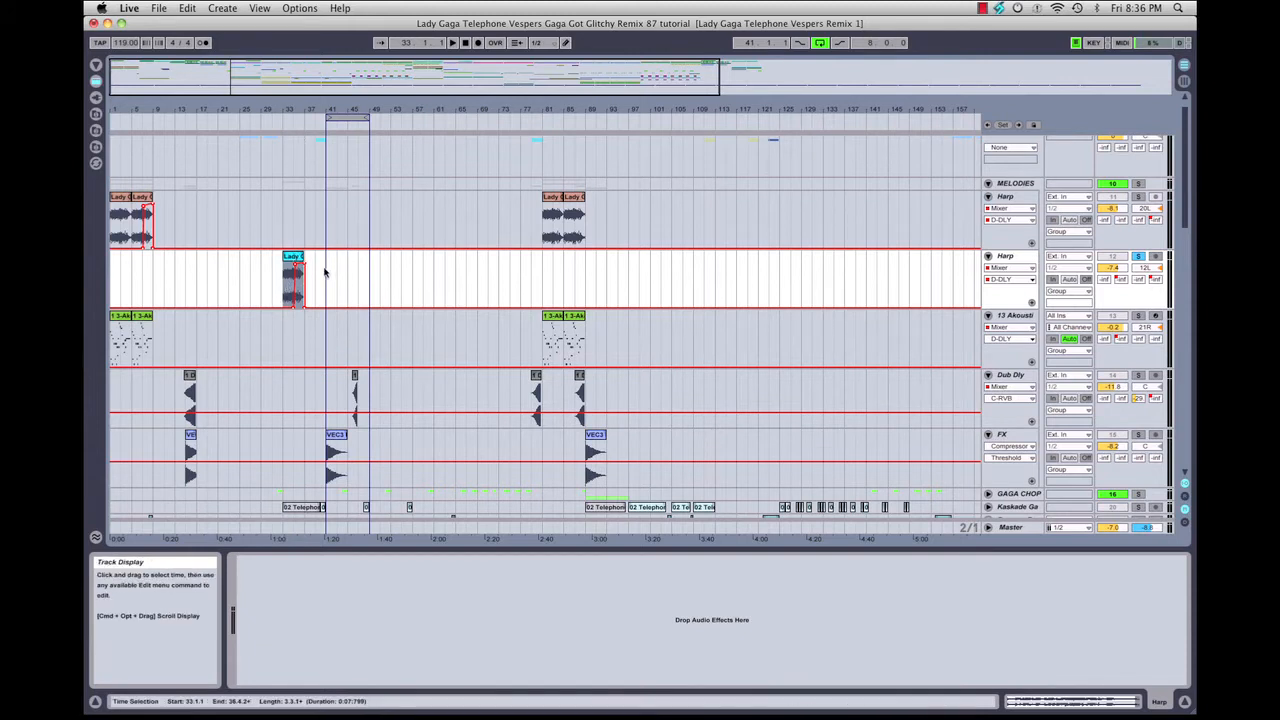
key("Tab")
left_click(1080, 115)
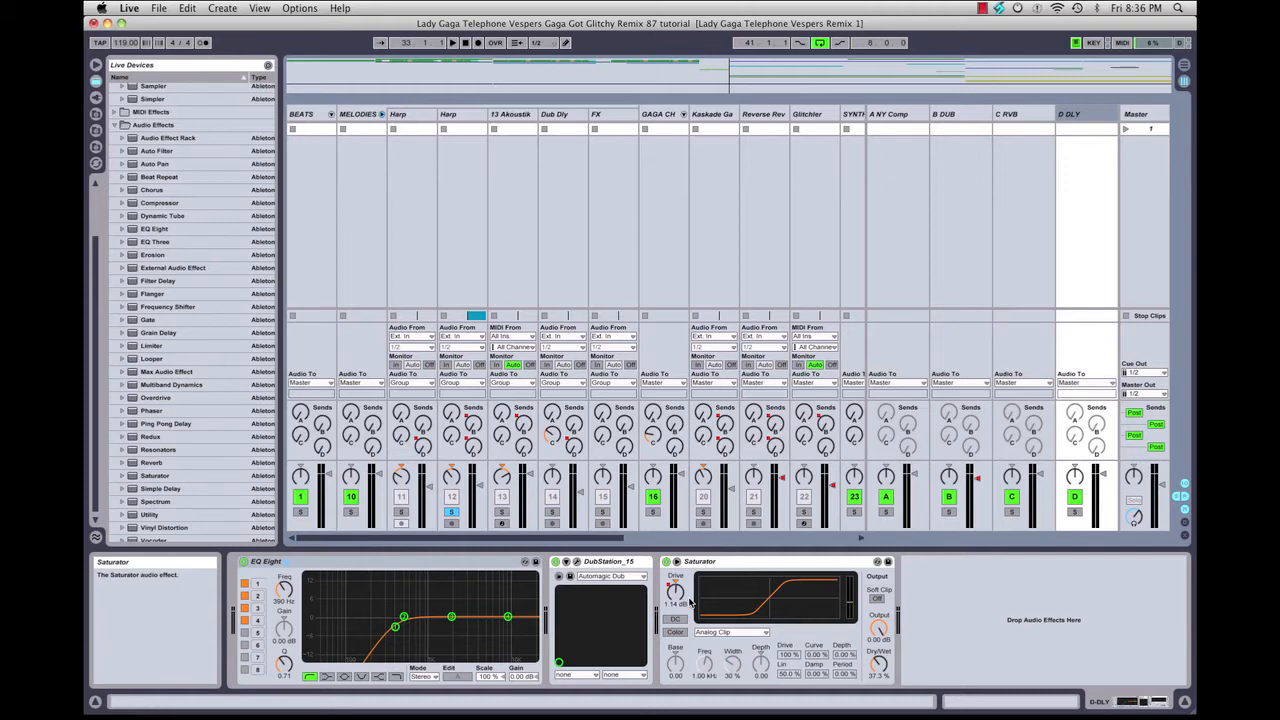
key("Tab")
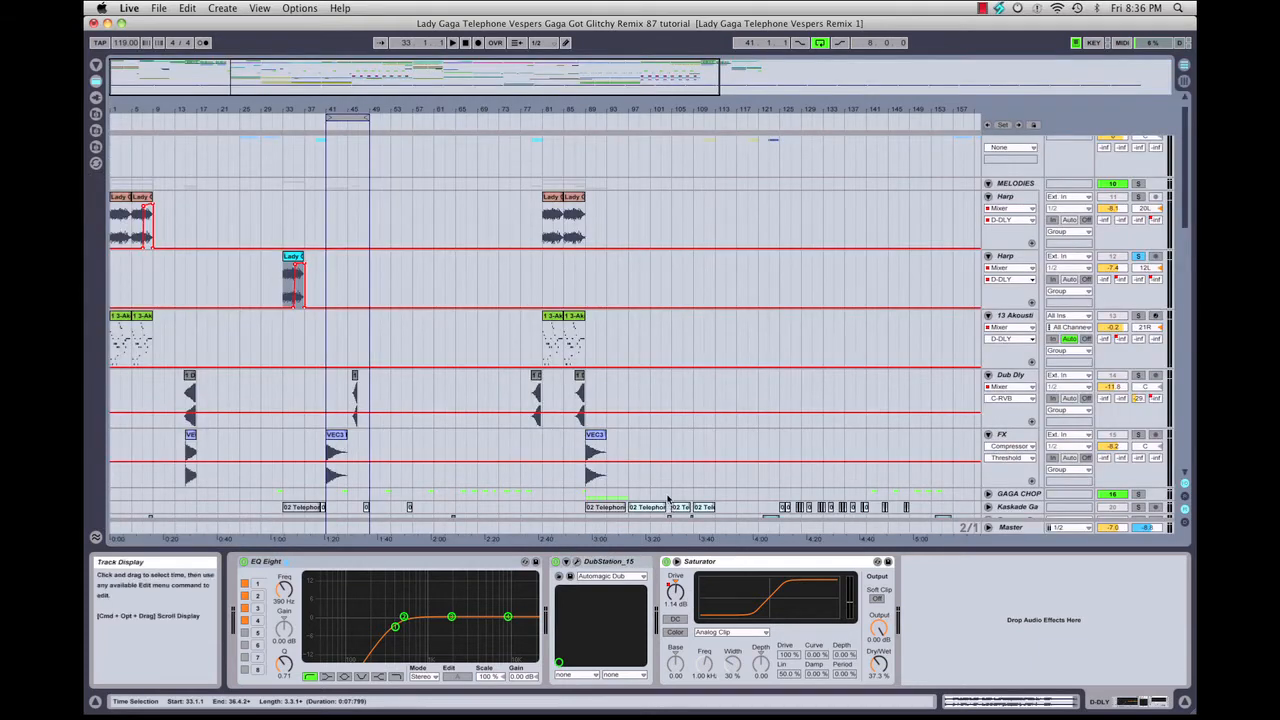
Play the second Harp track from bar 33 and review the DubStation_15 delay settings on the D DLY return.
left_click(281, 120)
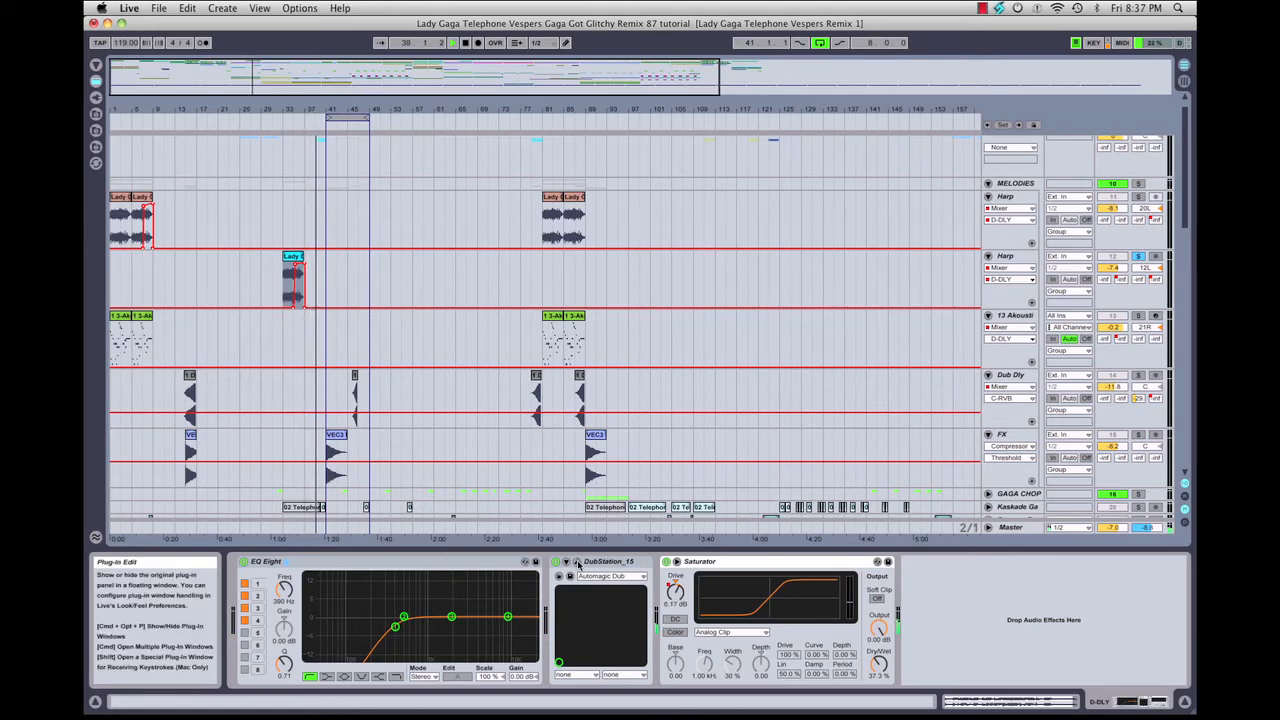
left_click(576, 562)
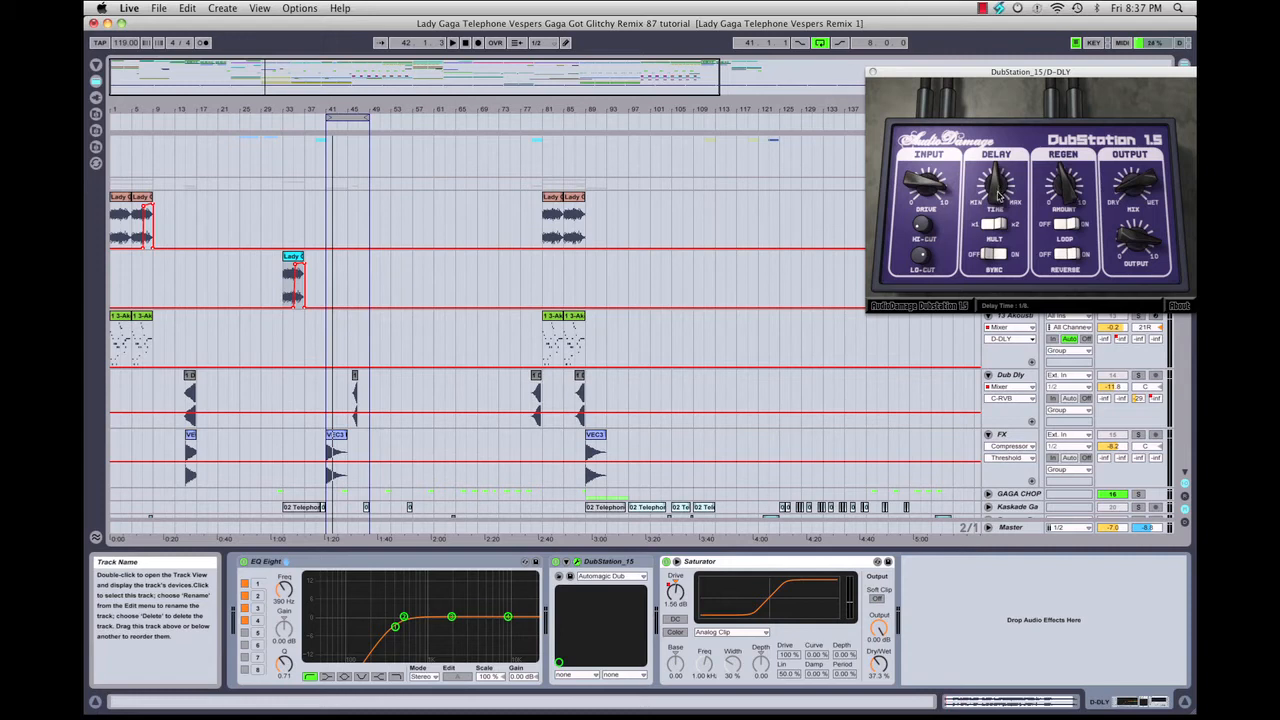
left_click(873, 73)
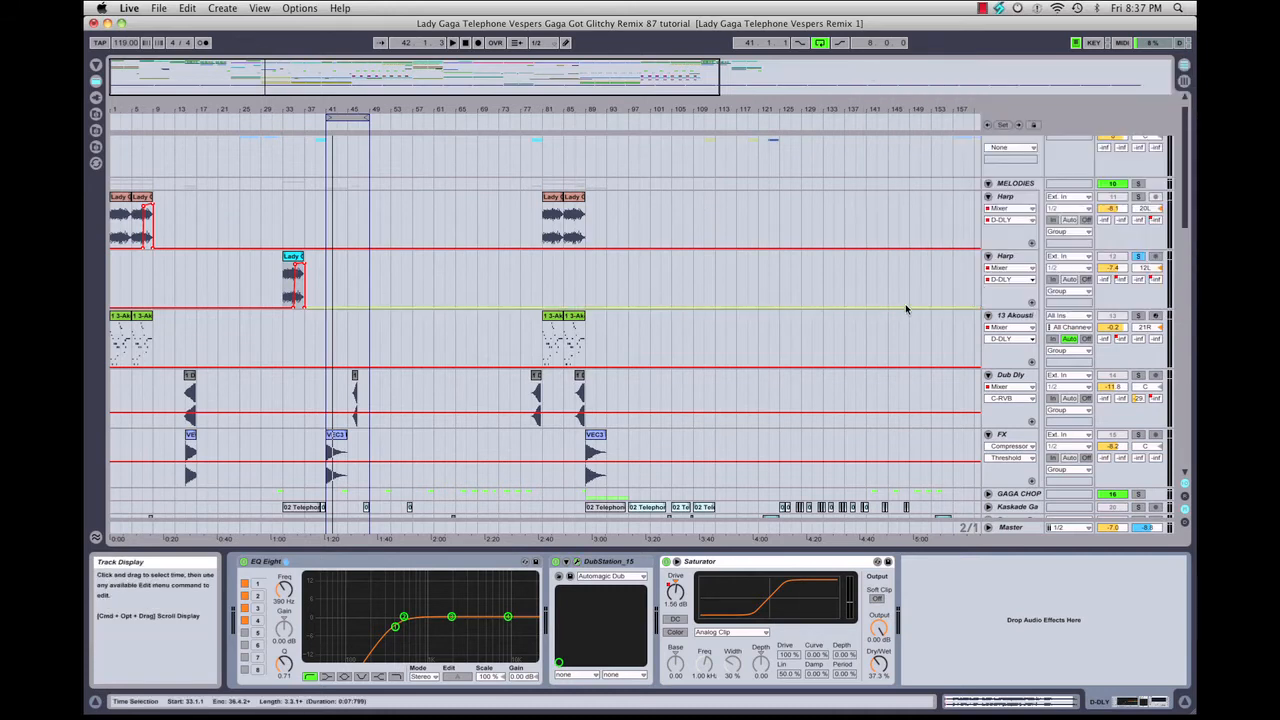
Select the first Dub Dly clip, near bar 14, and play the arrangement from there.
scroll(899, 342, "down", 3)
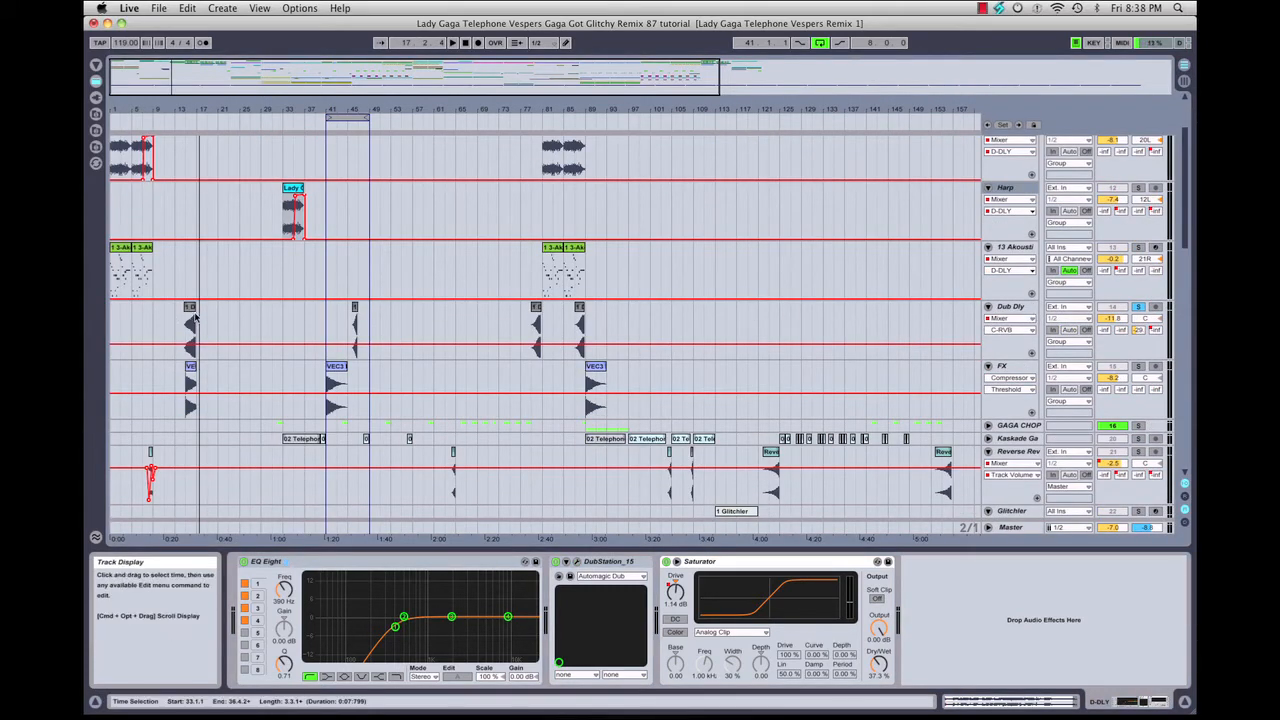
left_click(190, 312)
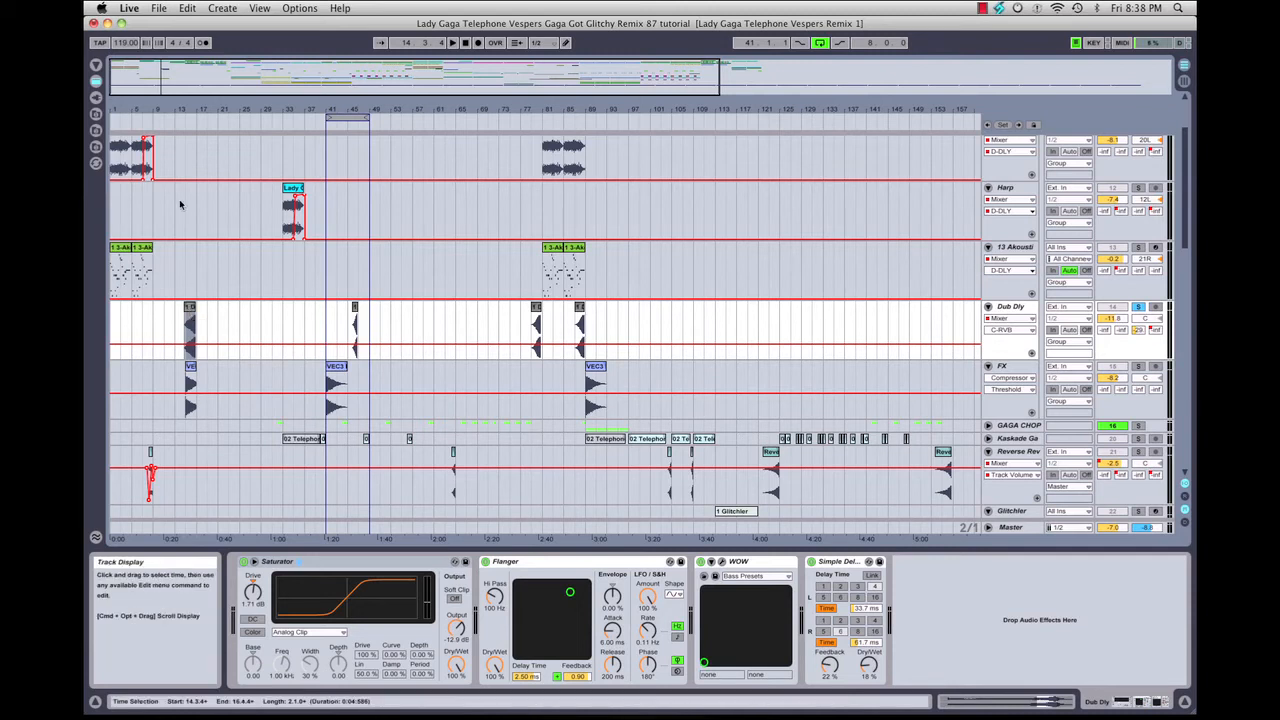
left_click(178, 119)
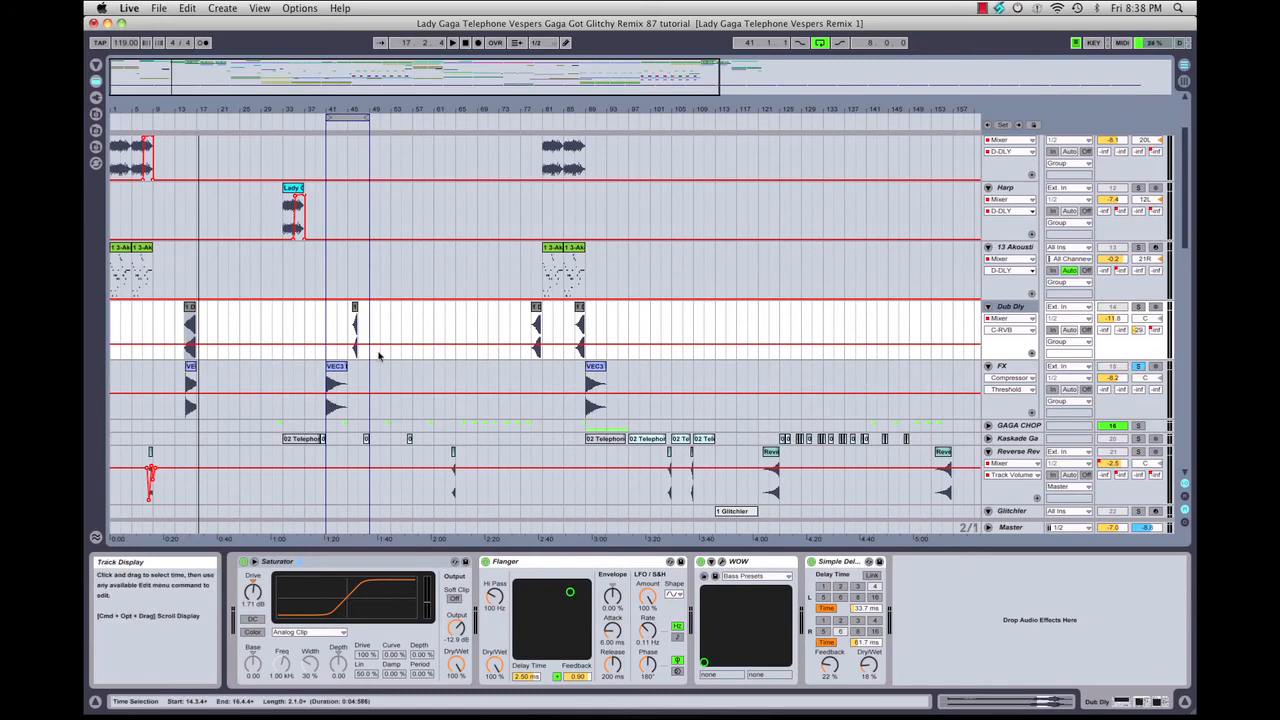
Audition the soloed FX track's clip from bar 41 and examine the tracks below across the wider timeline.
scroll(326, 173, "down", 1)
scroll(326, 173, "down", 3)
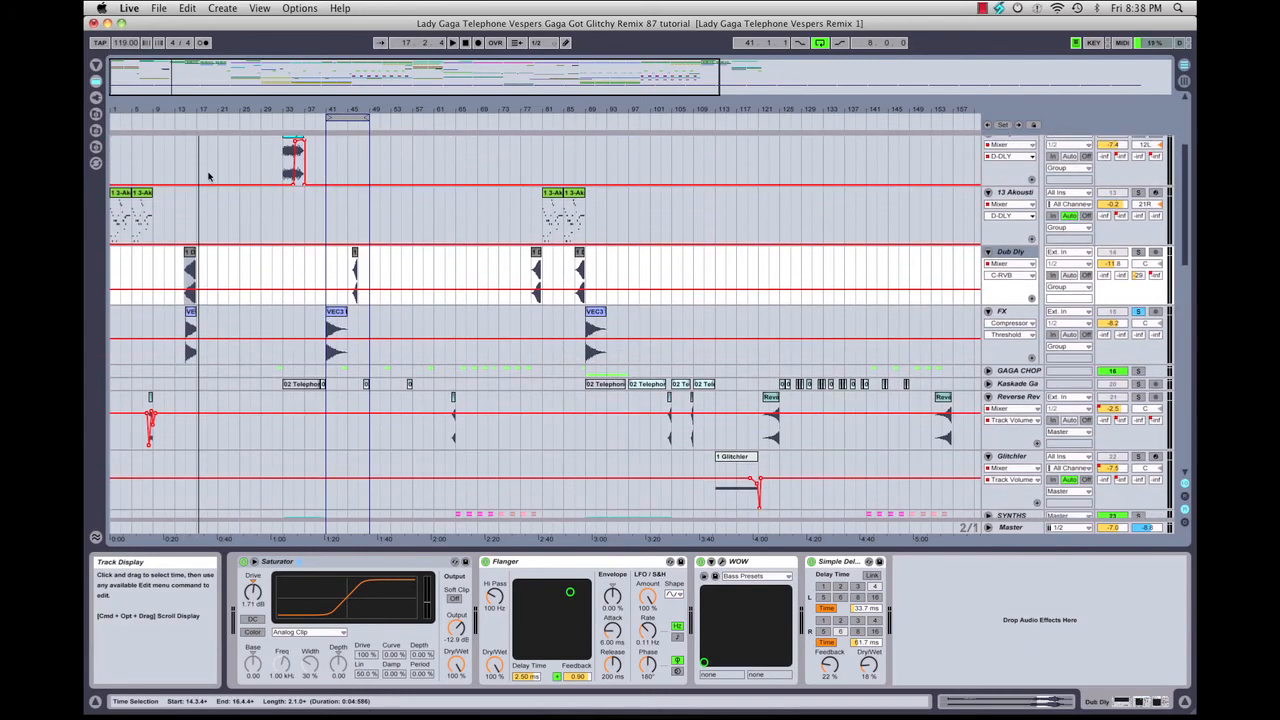
left_click(322, 122)
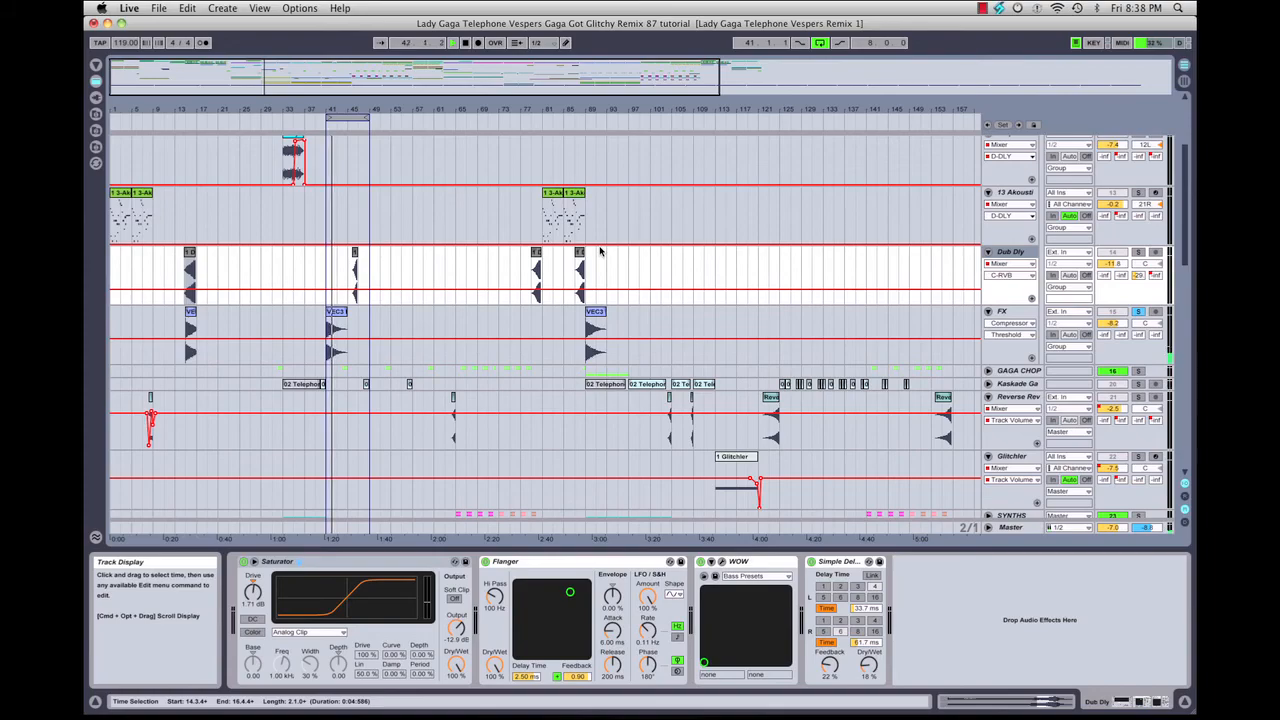
scroll(643, 306, "down", 1)
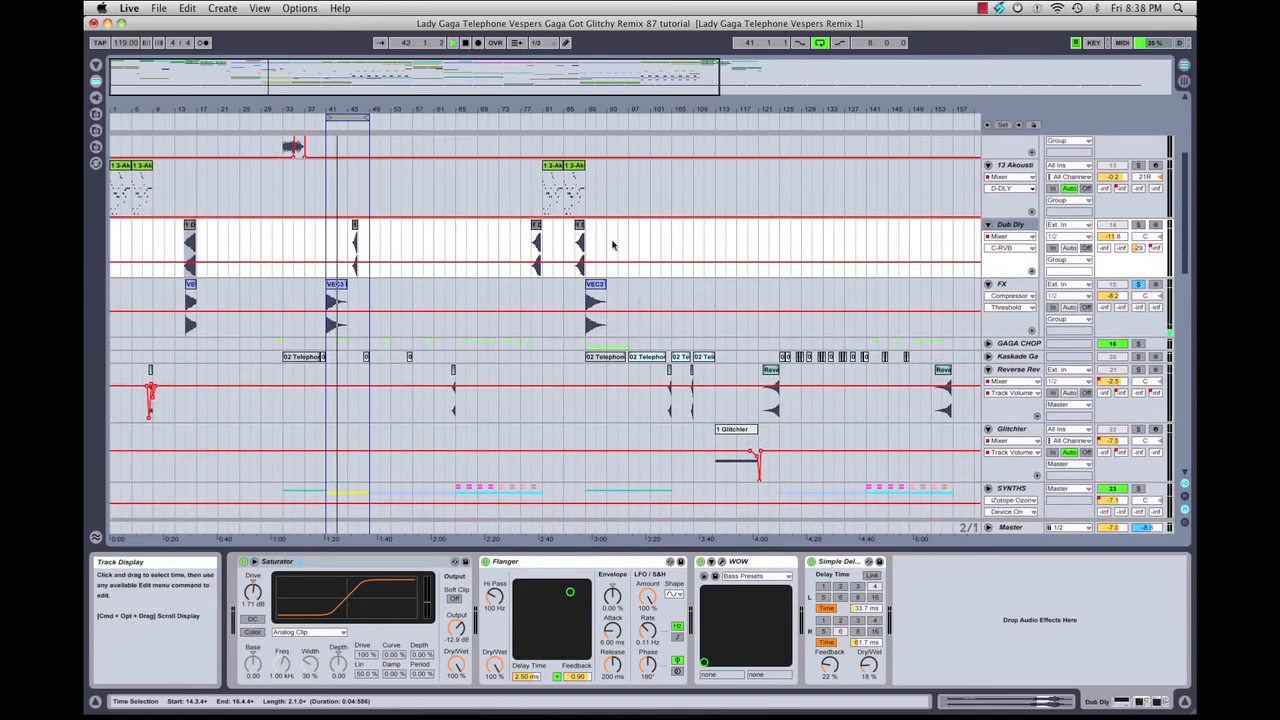
left_click_drag(452, 100, 306, 90)
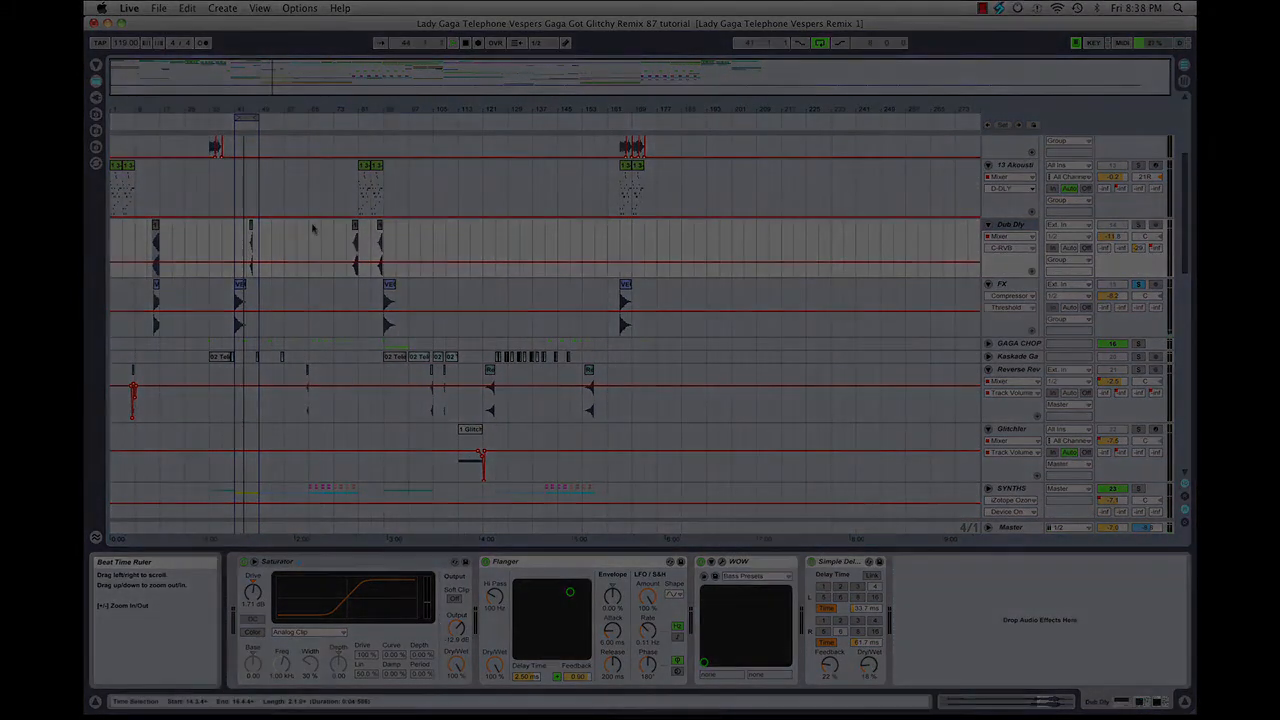